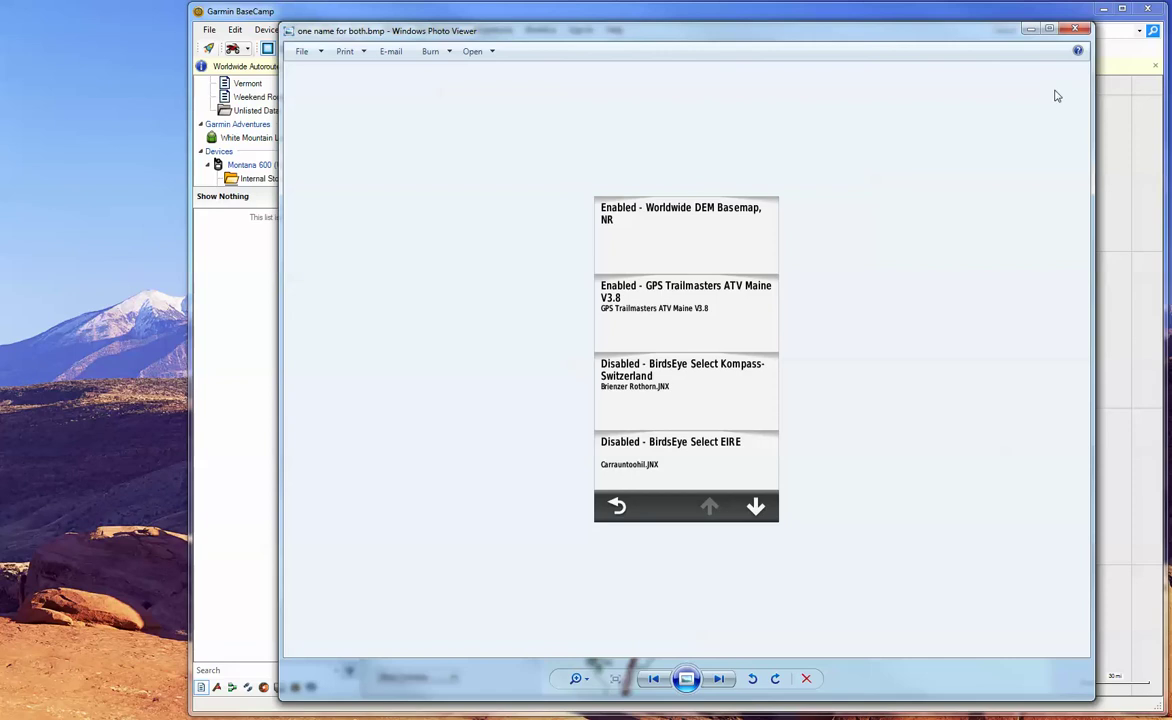
Close the Photo Viewer screenshot of the device's enabled and disabled maps to reveal the BaseCamp Maine map.
{"action": "left_click", "coordinate": [1070, 29]}
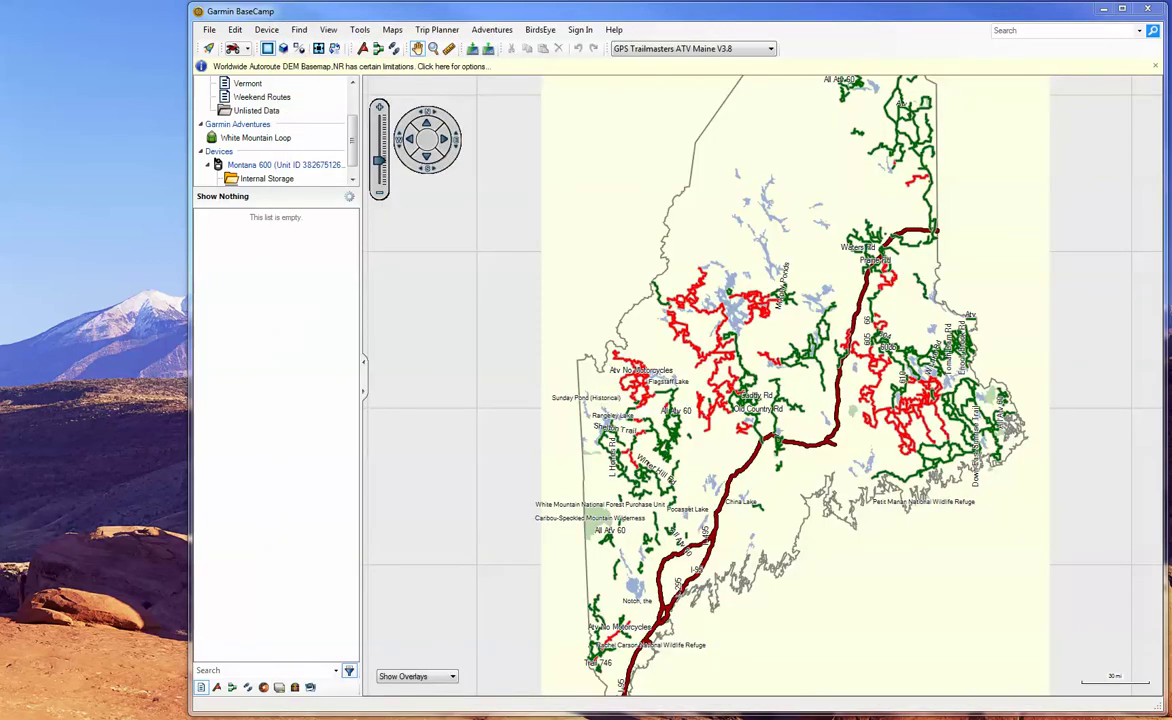
Move the Garmin Montana 600 (L:) window to the centre and expand its Garmin folder.
{"action": "left_click_drag", "start_coordinate": [0, 180], "coordinate": [635, 149]}
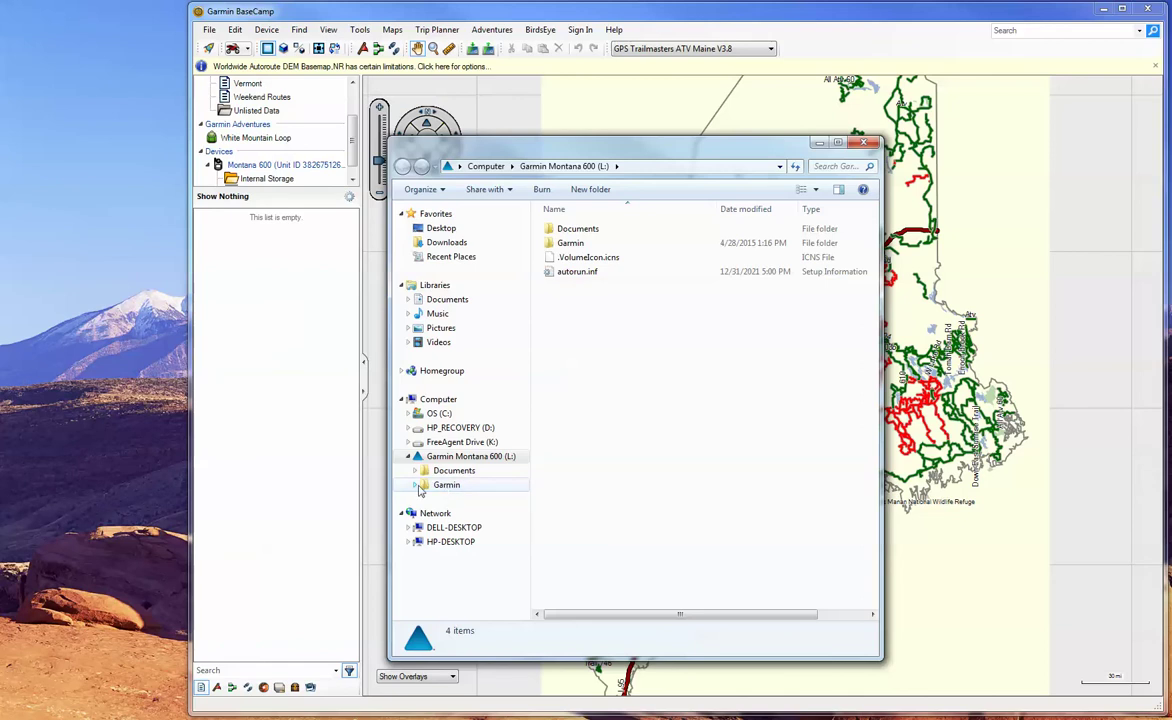
{"action": "left_click", "coordinate": [417, 487]}
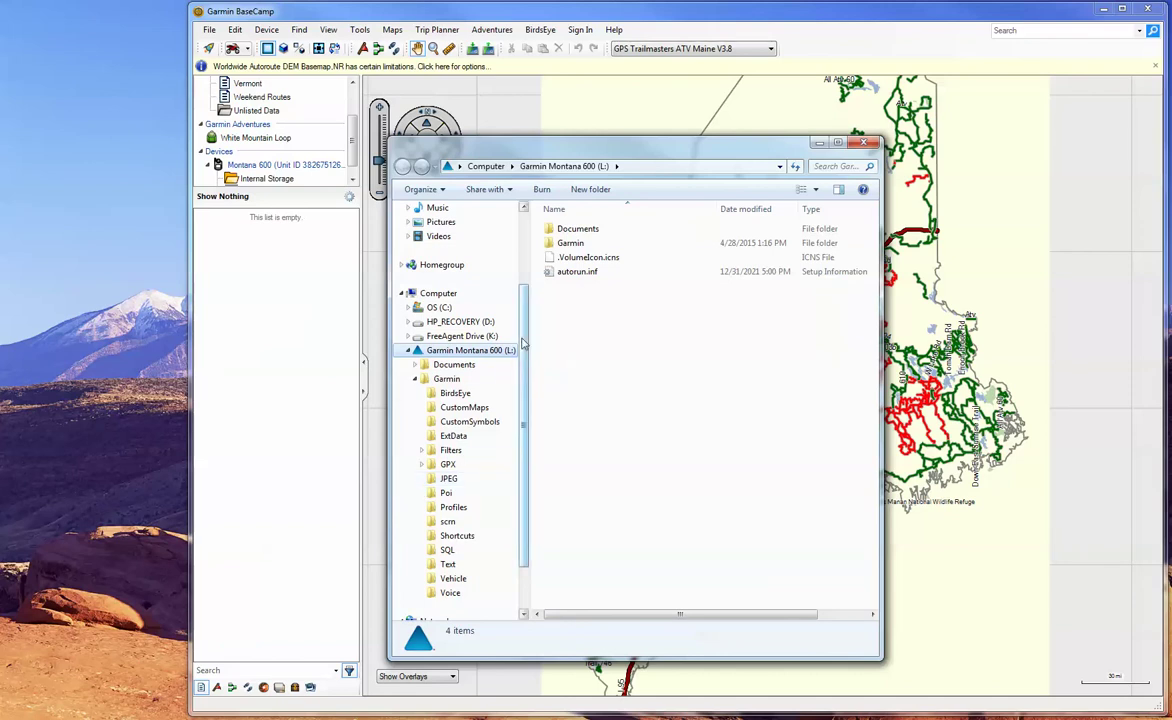
List the Garmin folder's 26 items, including the 5.29 MB GPS Trailmasters ATV Maine V3.8.img.
{"action": "left_click", "coordinate": [446, 380]}
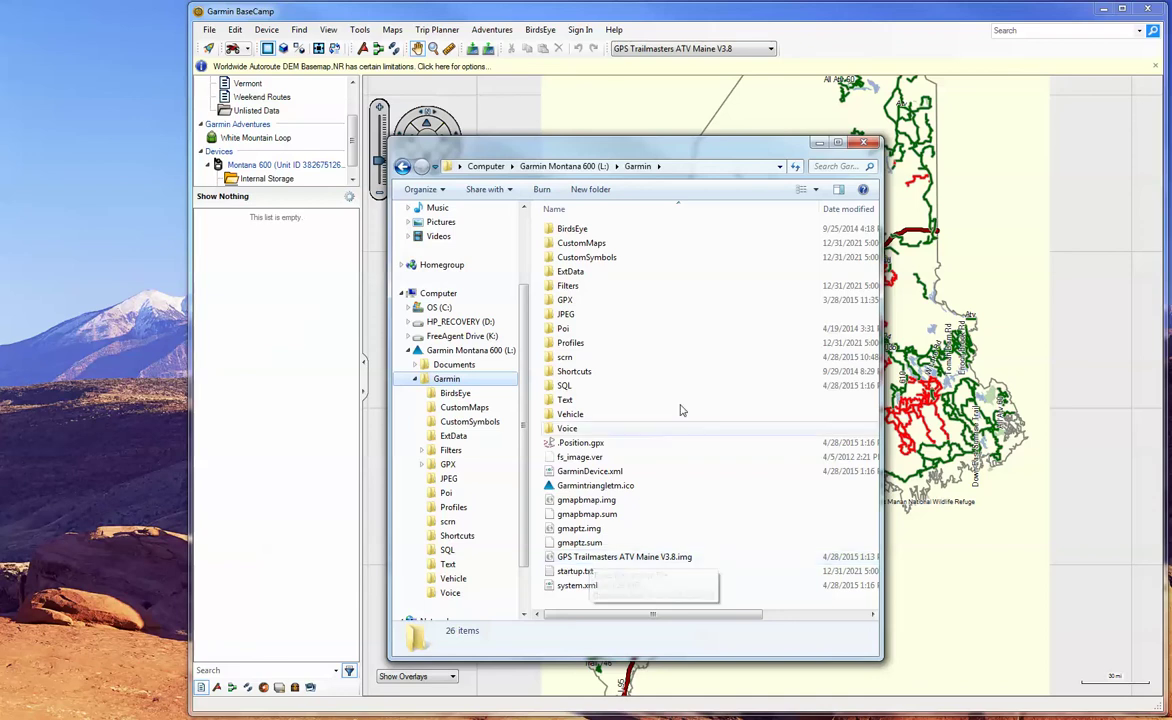
Start Maps > Install Maps for the Montana 600 and reach the Advanced/Partial Install tile selection.
{"action": "left_click_drag", "start_coordinate": [722, 150], "coordinate": [0, 151]}
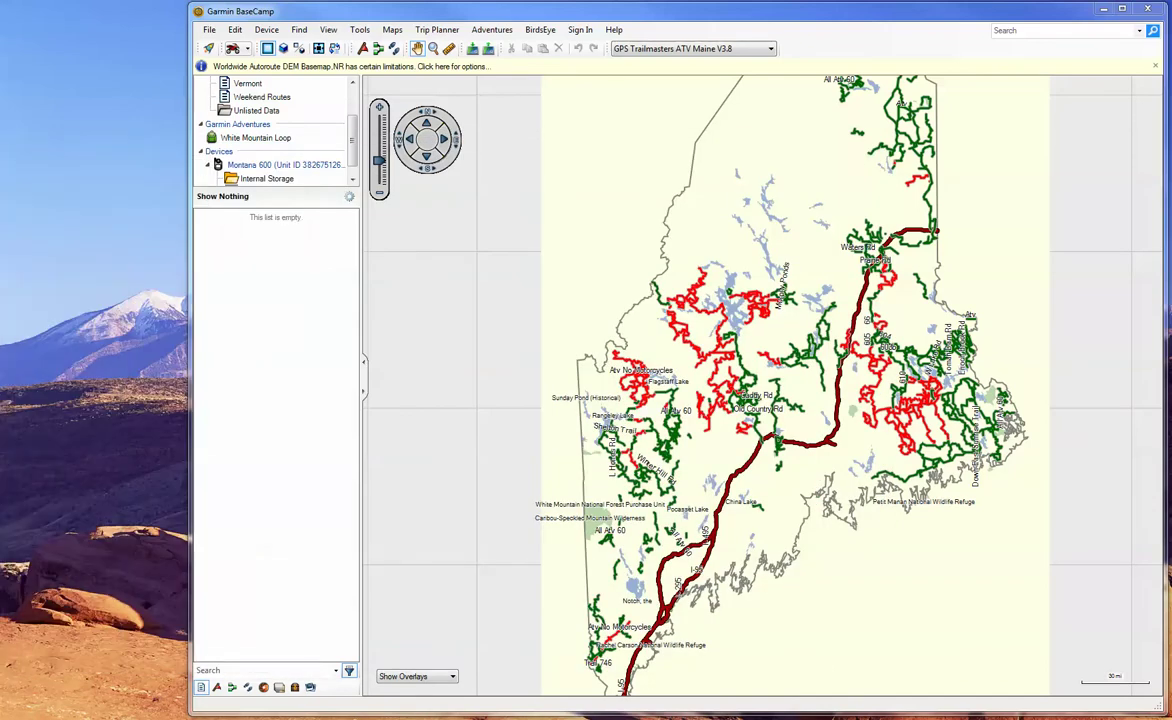
{"action": "left_click", "coordinate": [393, 31]}
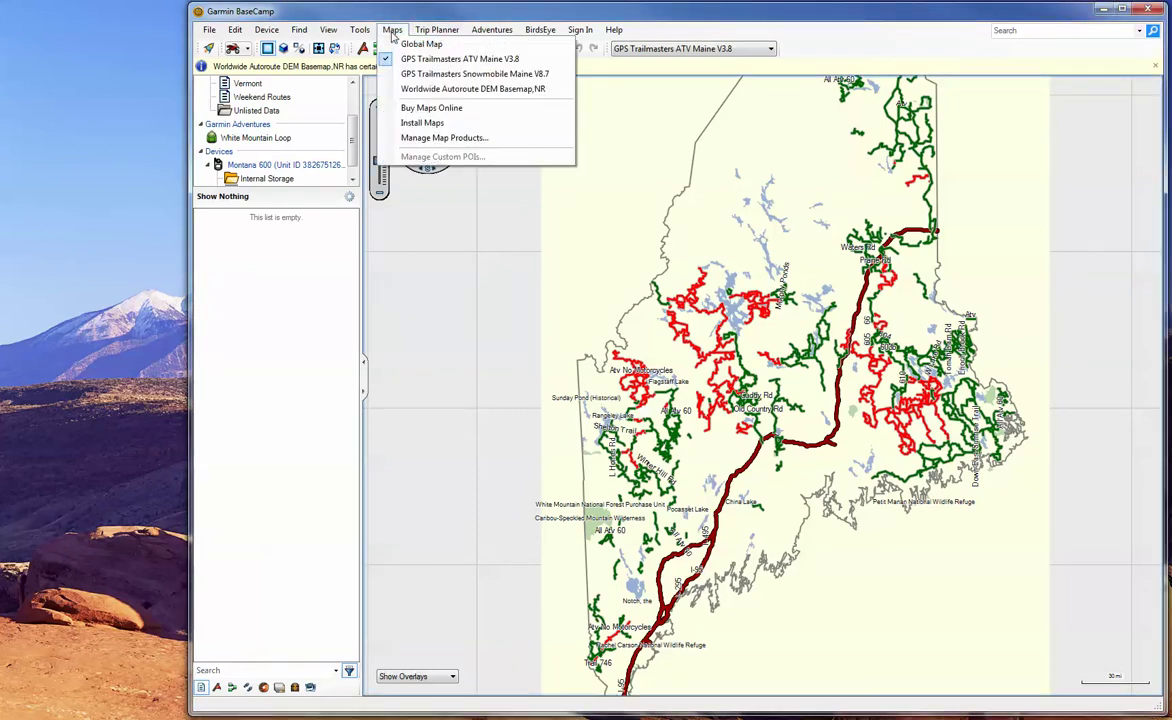
{"action": "left_click", "coordinate": [409, 124]}
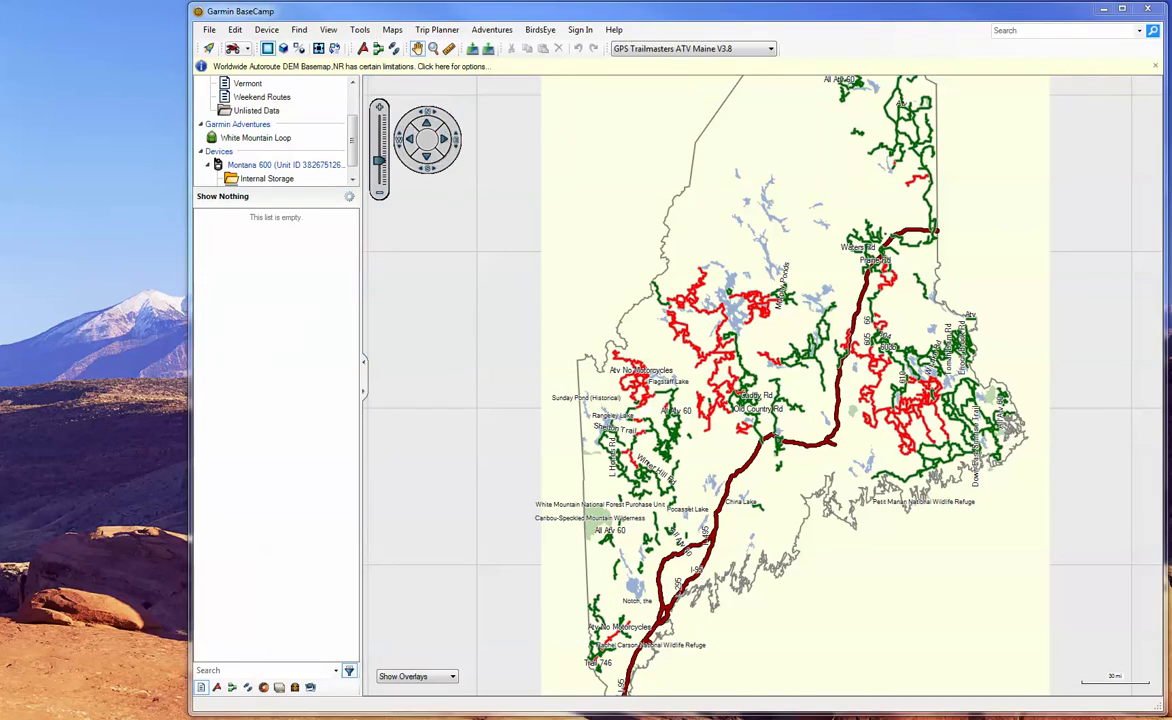
{"action": "left_click_drag", "start_coordinate": [807, 155], "coordinate": [688, 152]}
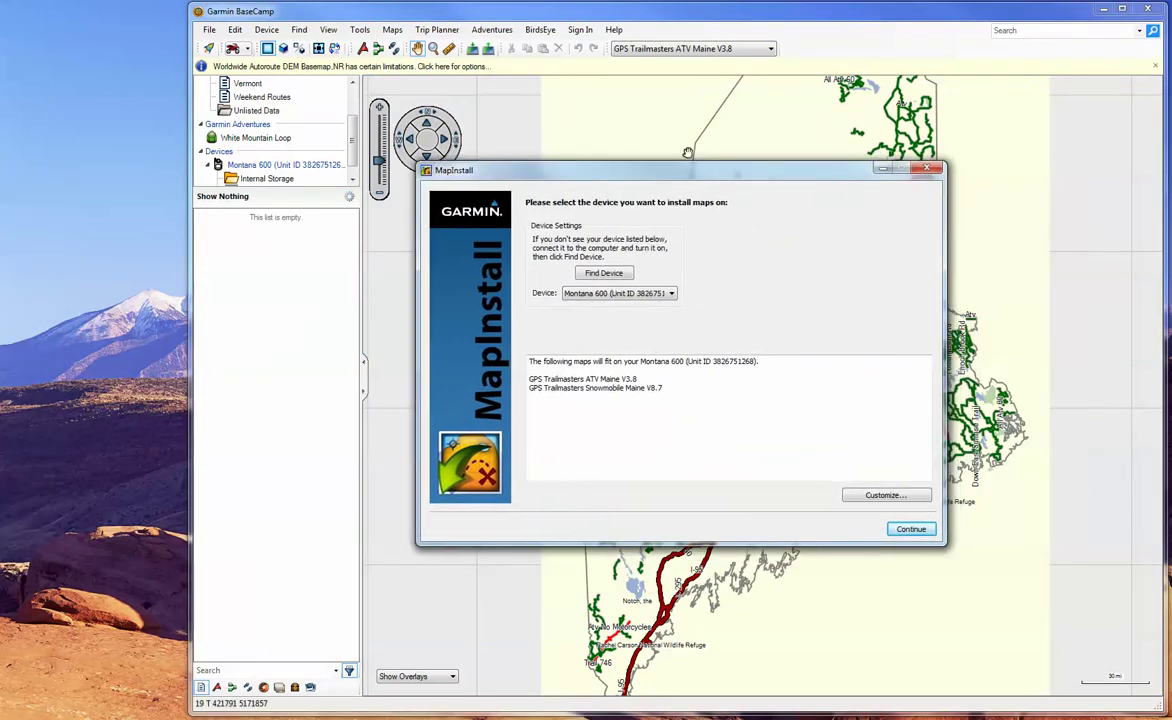
{"action": "left_click", "coordinate": [882, 496]}
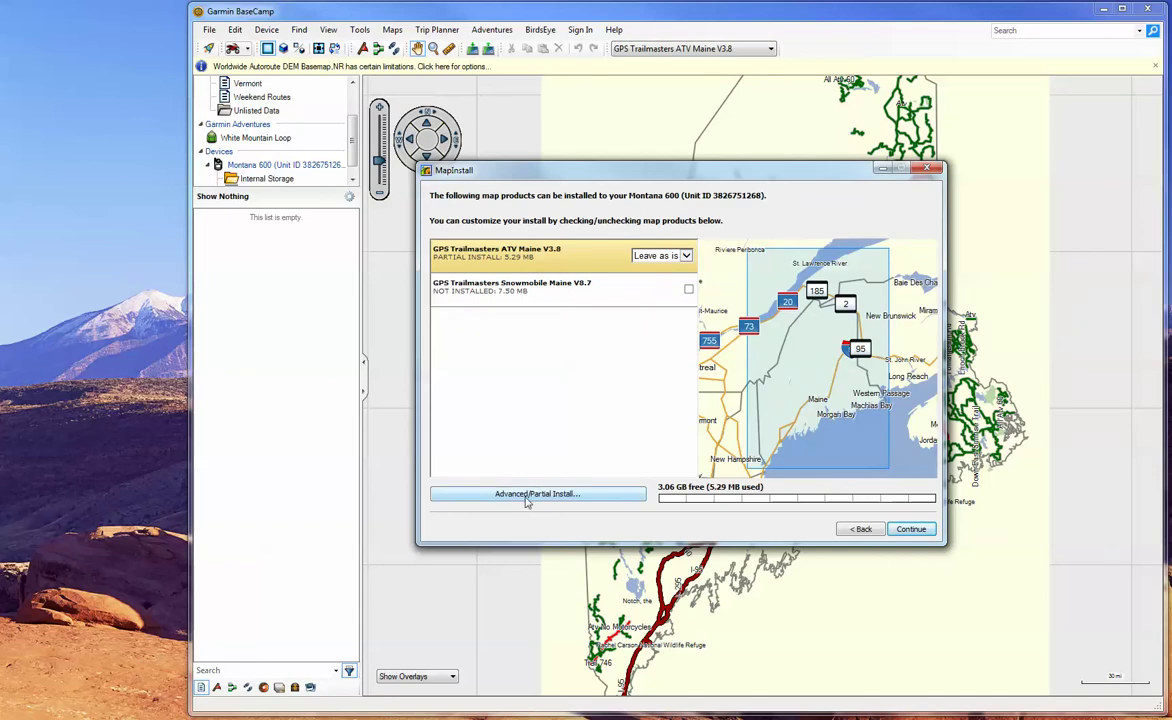
{"action": "left_click", "coordinate": [548, 496]}
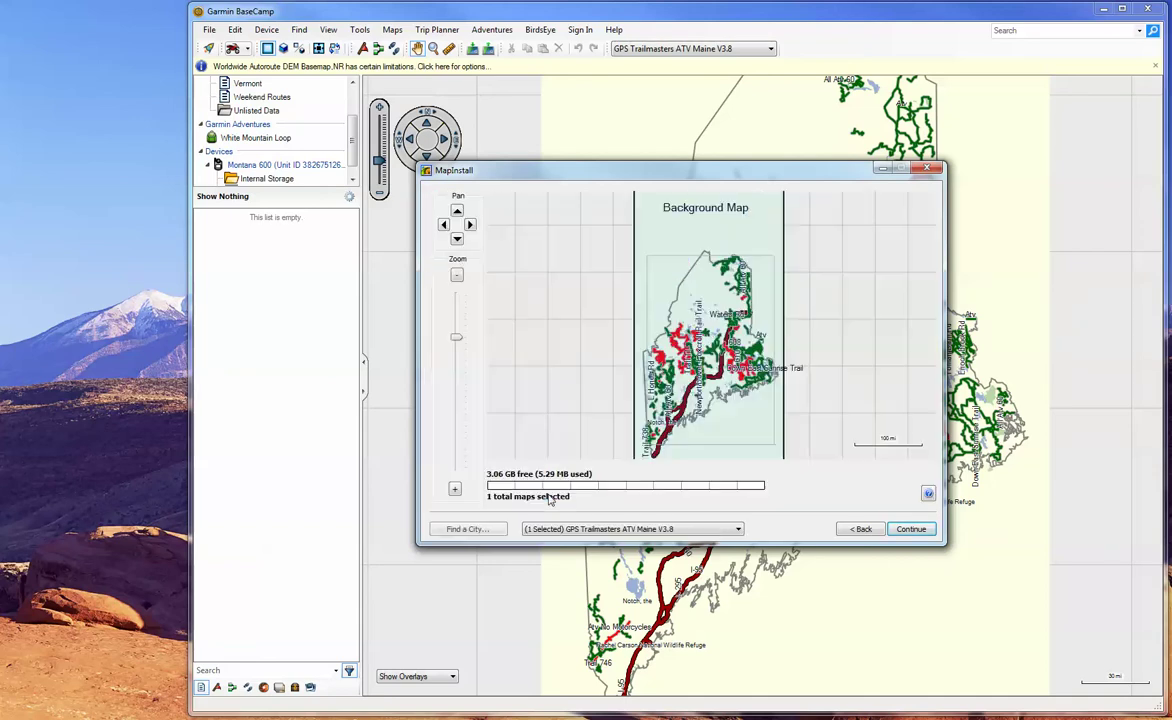
Install only the 624 KB Maine trail tile to the Montana 600, leaving out the Background Map.
{"action": "left_click", "coordinate": [708, 222]}
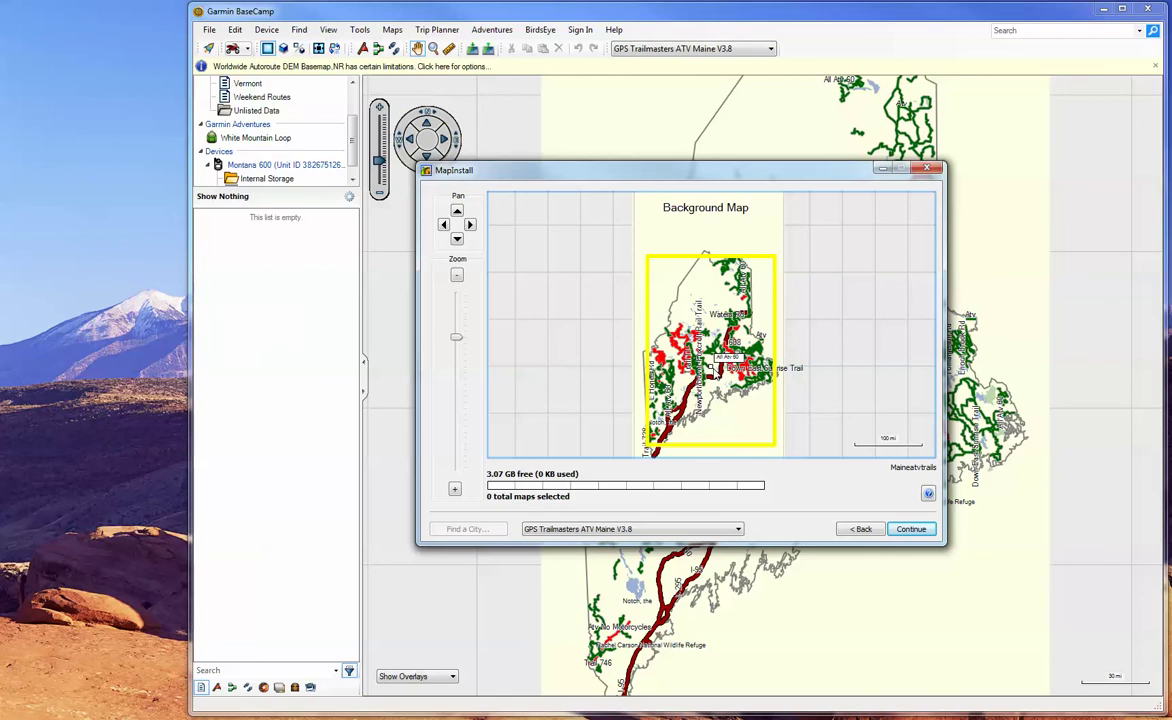
{"action": "left_click", "coordinate": [712, 370]}
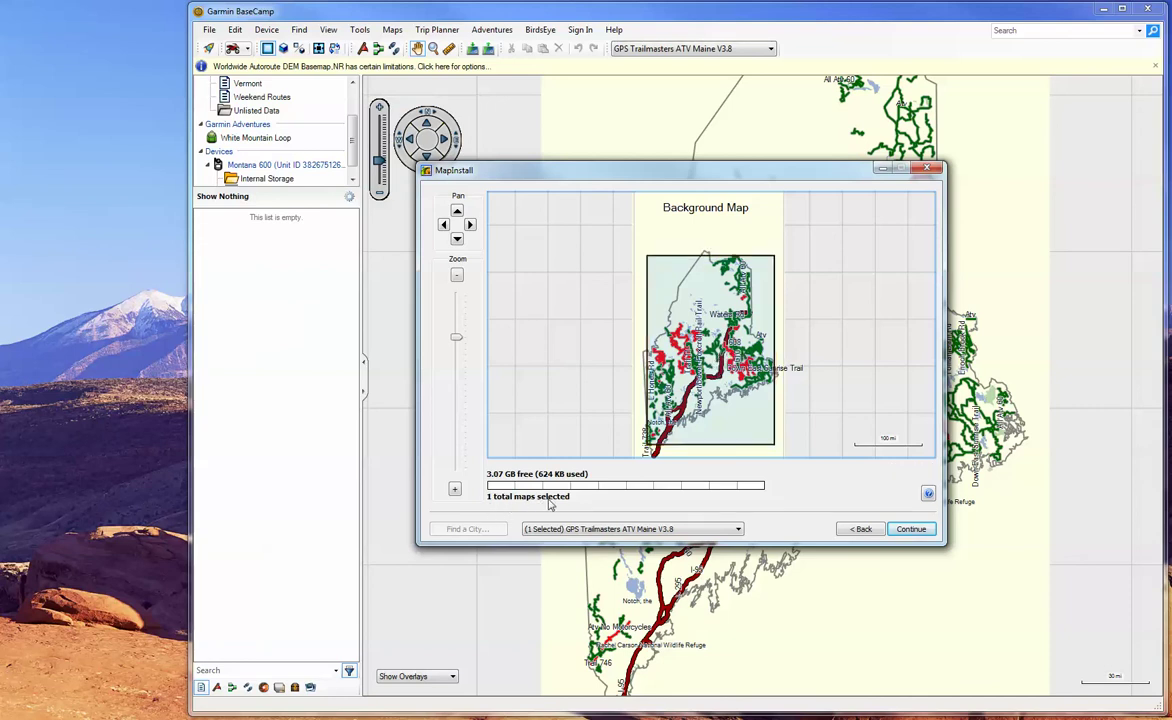
{"action": "left_click", "coordinate": [905, 533]}
{"action": "left_click", "coordinate": [905, 533]}
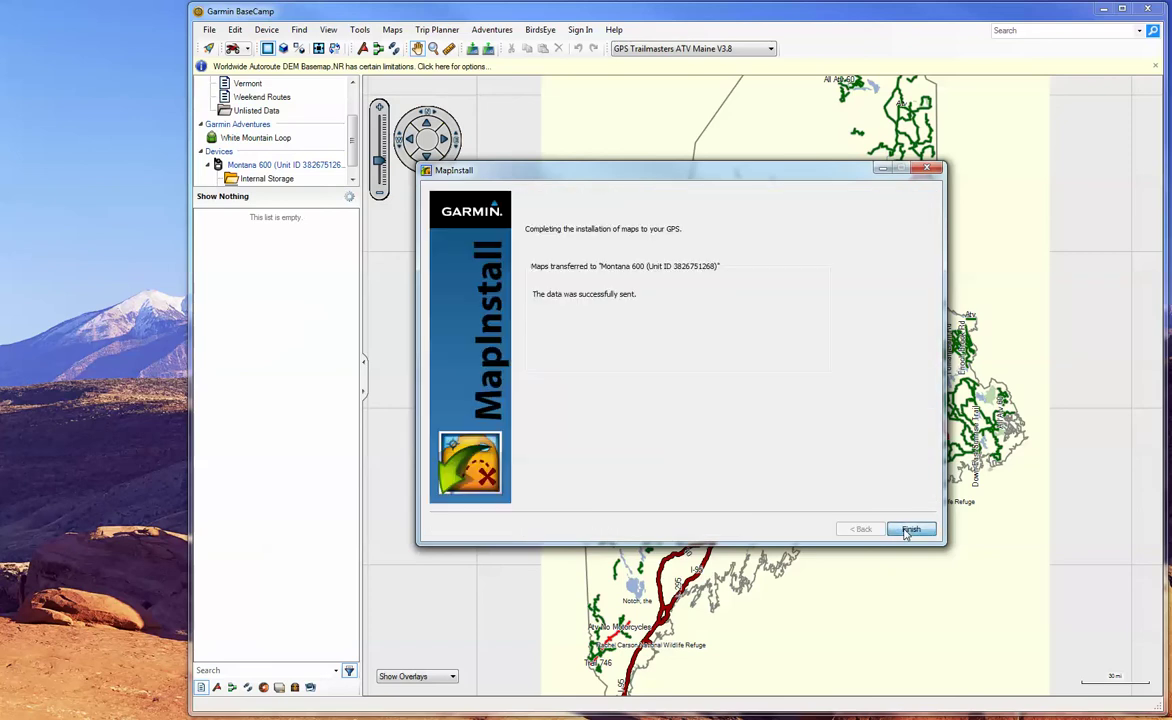
{"action": "left_click", "coordinate": [906, 531]}
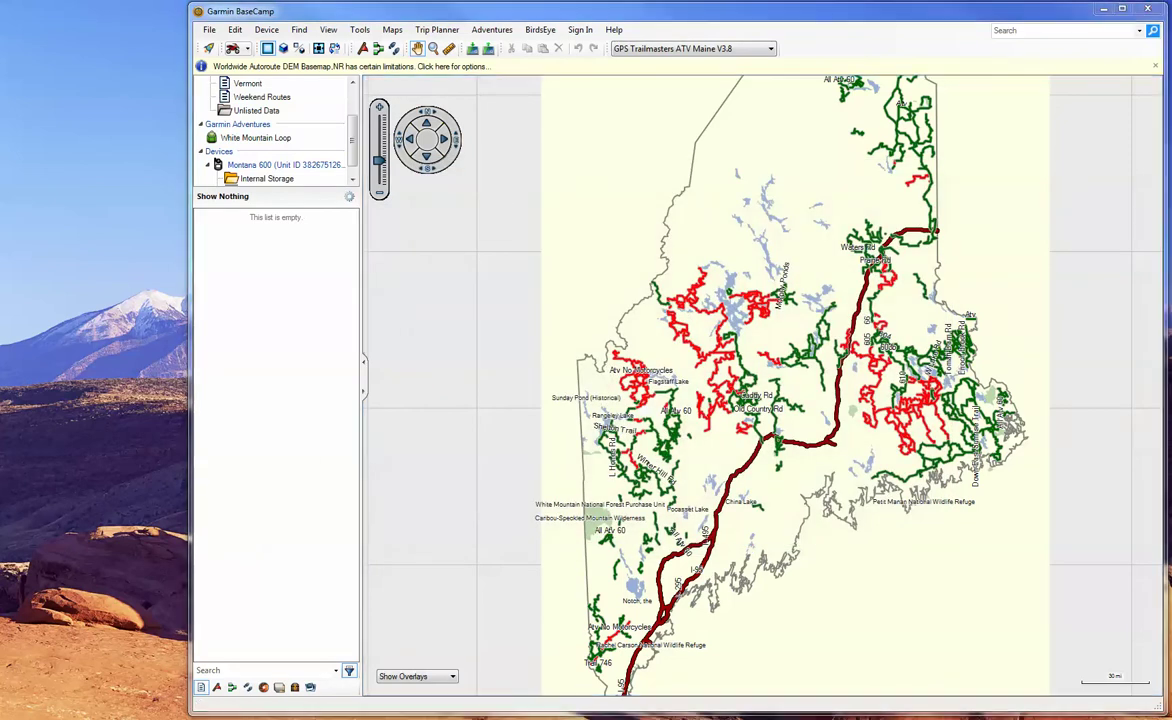
Rename the device map file to Trails ATV Maine V3.8.img and copy it to the desktop.
{"action": "left_click_drag", "start_coordinate": [260, 204], "coordinate": [592, 130]}
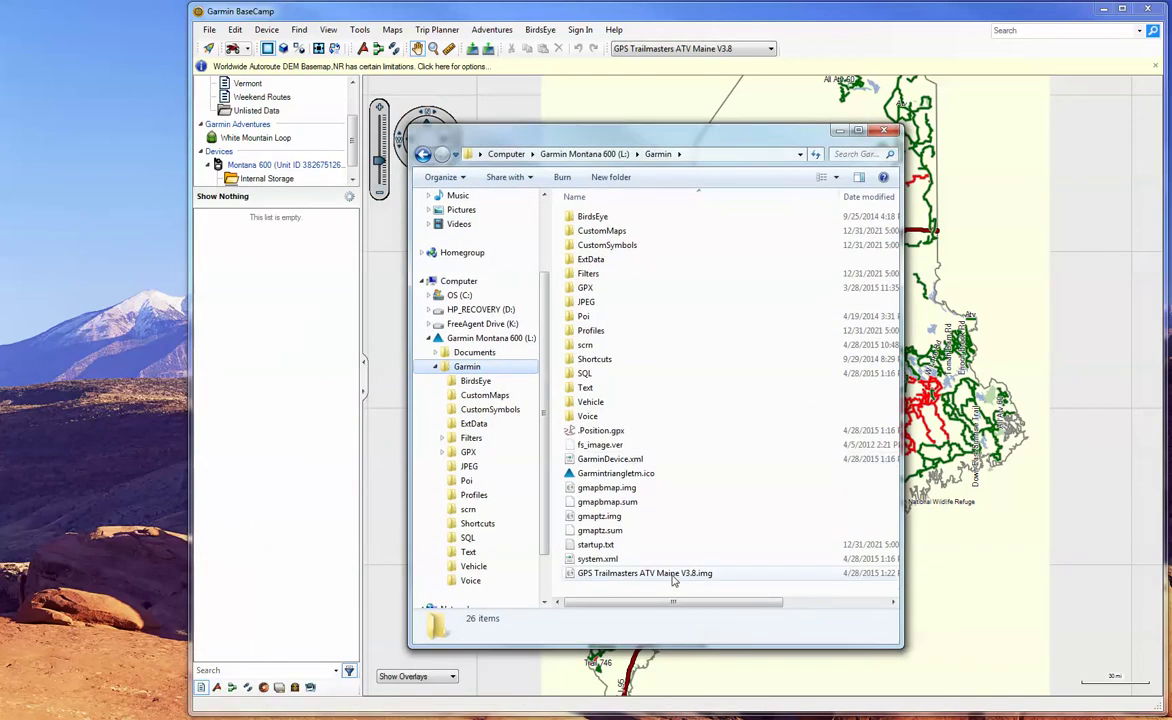
{"action": "left_click_drag", "start_coordinate": [903, 585], "coordinate": [990, 584]}
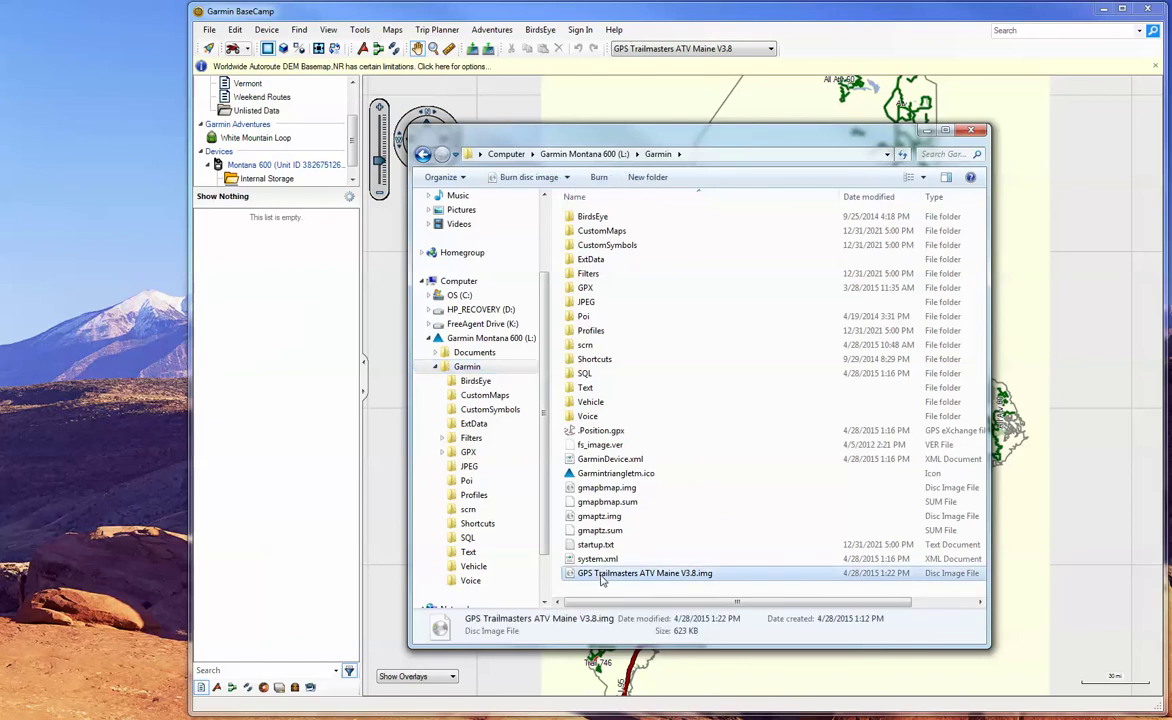
{"action": "left_click", "coordinate": [626, 576]}
{"action": "key", "text": "F2"}
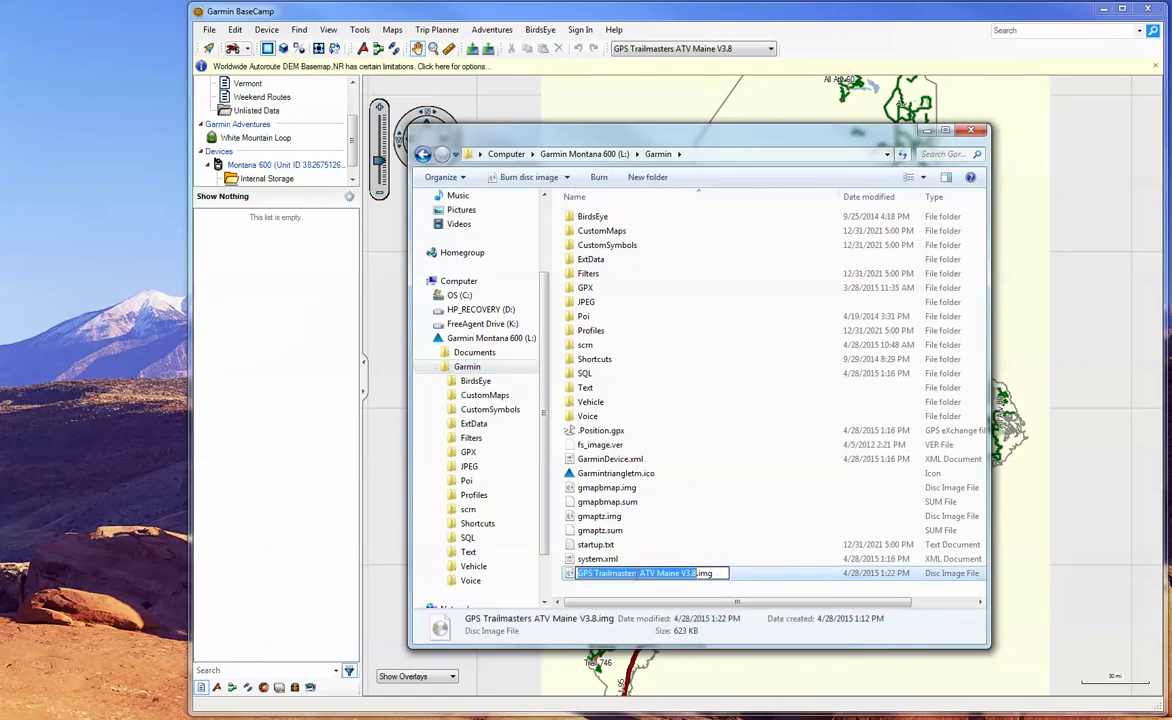
{"action": "left_click_drag", "start_coordinate": [638, 573], "coordinate": [578, 574]}
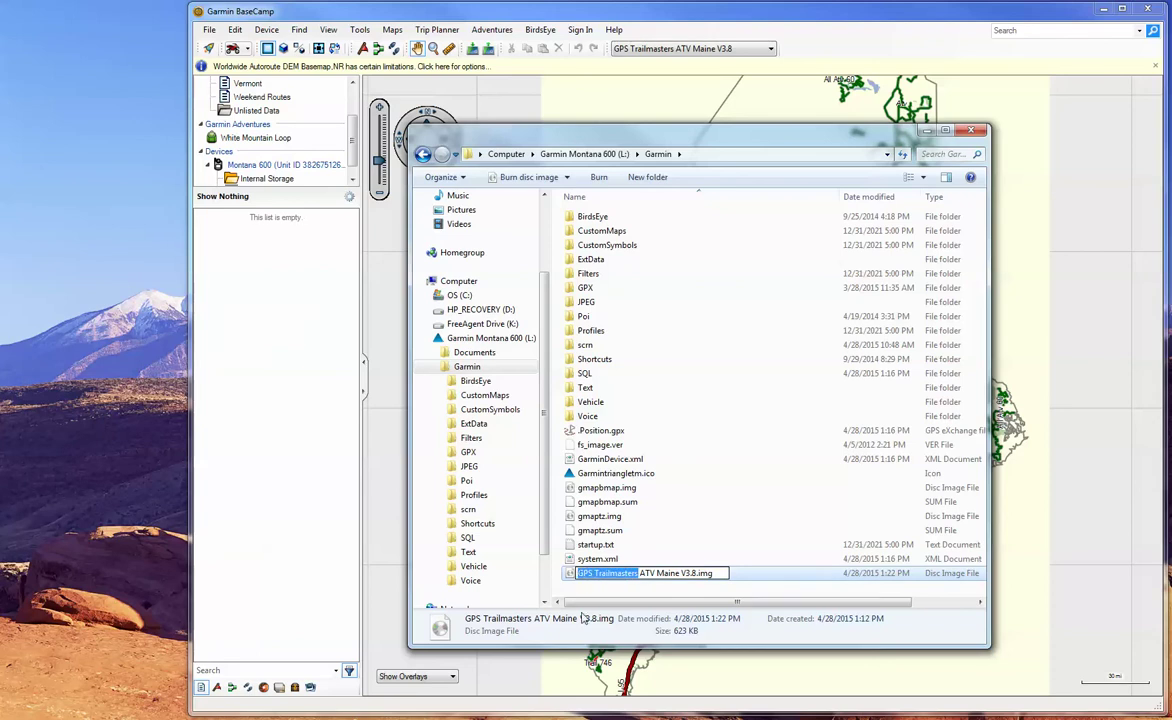
{"action": "type", "text": "Trails"}
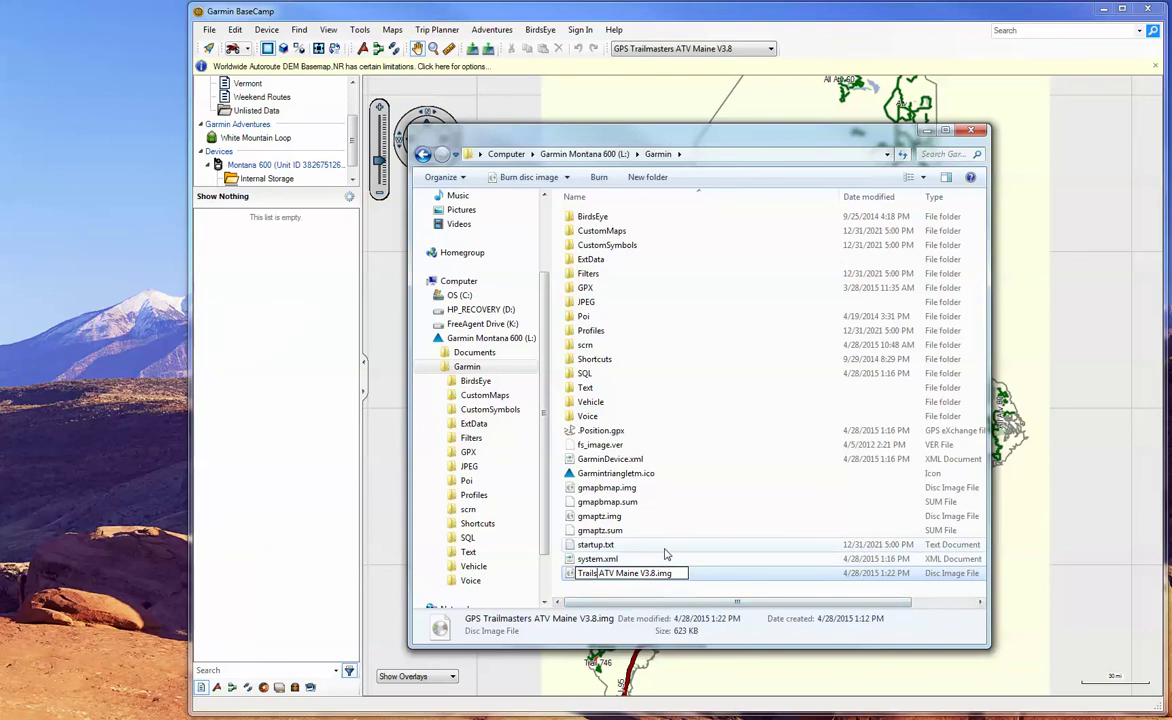
{"action": "left_click", "coordinate": [625, 545]}
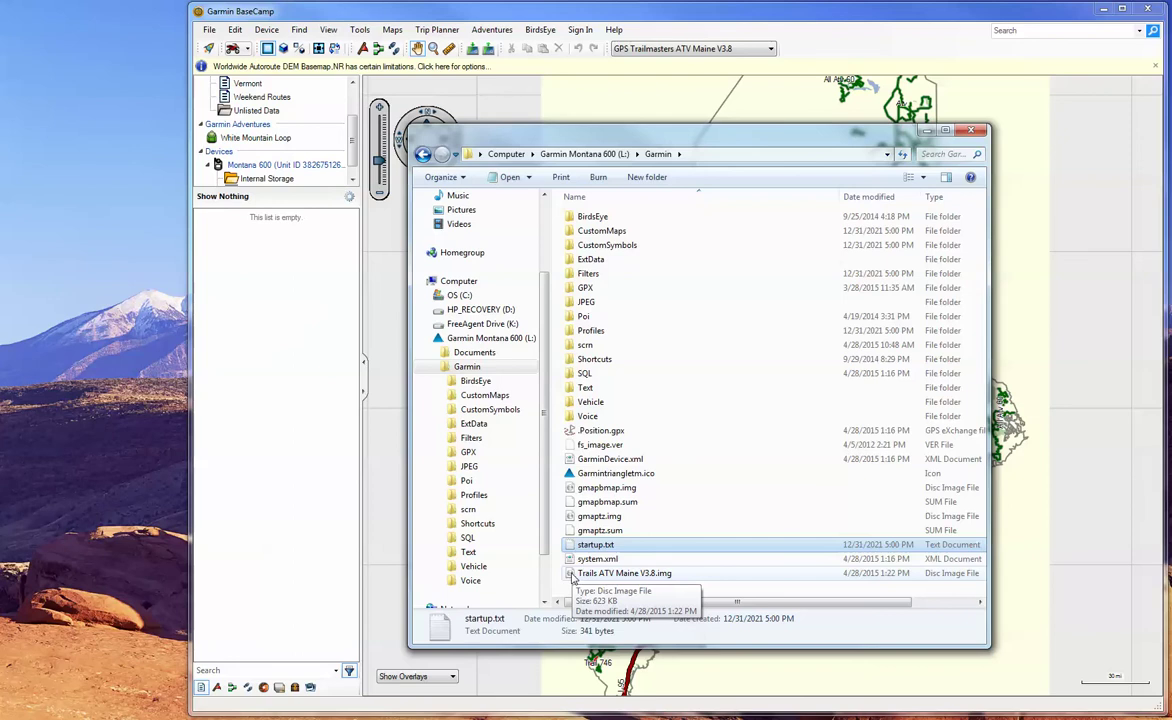
{"action": "left_click_drag", "start_coordinate": [572, 578], "coordinate": [105, 593]}
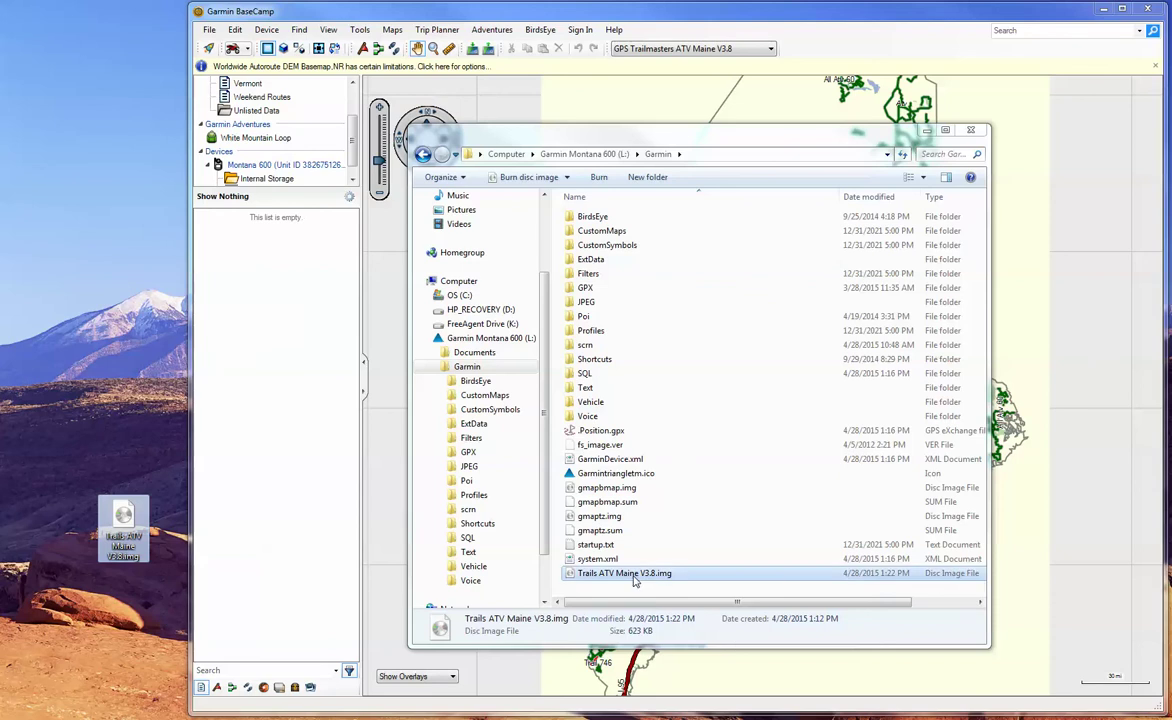
{"action": "left_click_drag", "start_coordinate": [760, 148], "coordinate": [0, 130]}
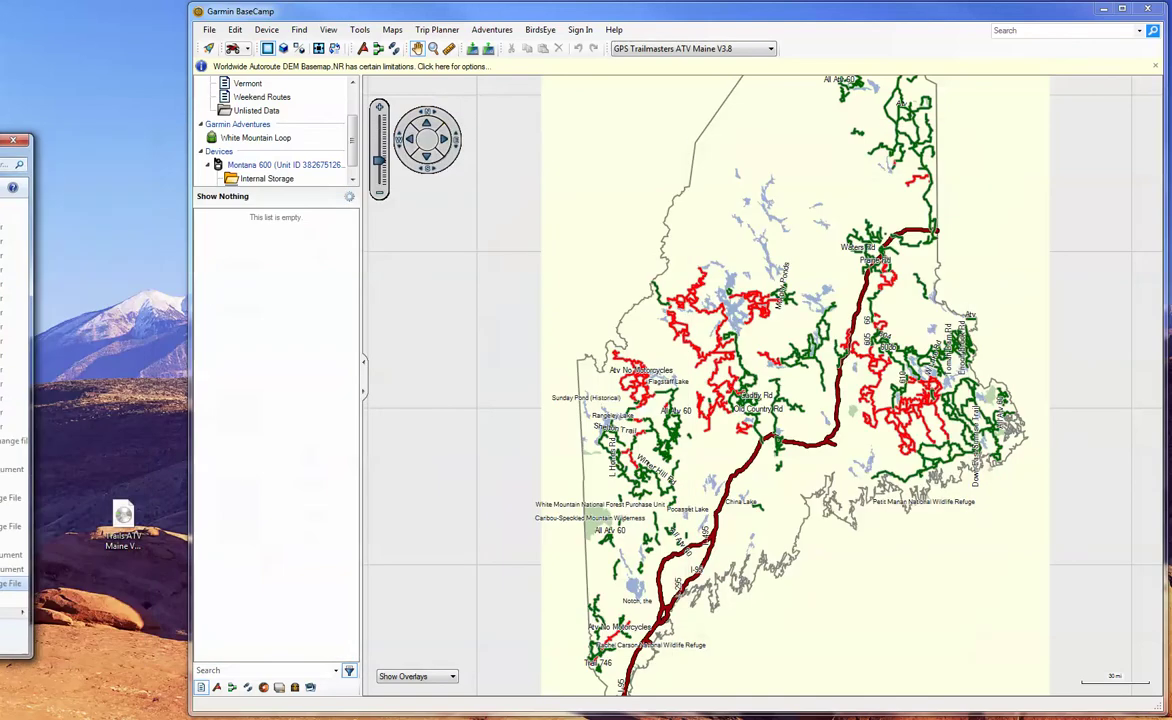
Start Install Maps for the Montana 600 again and reach Advanced/Partial Install.
{"action": "left_click", "coordinate": [392, 30]}
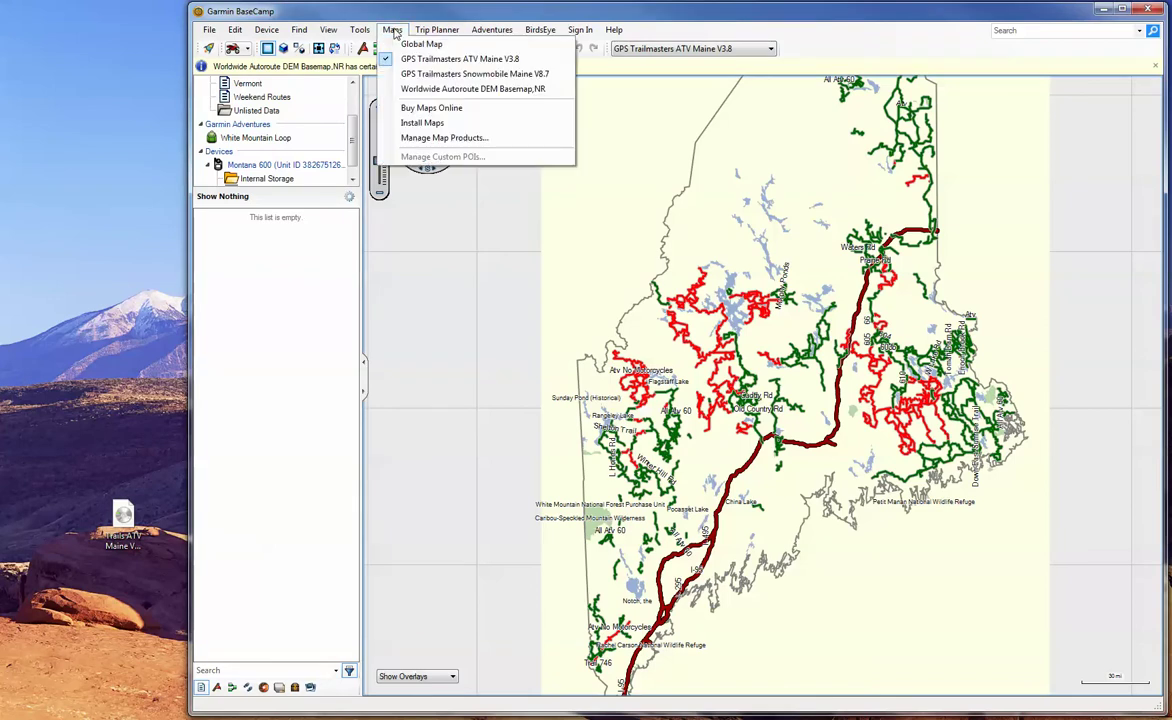
{"action": "left_click", "coordinate": [422, 122]}
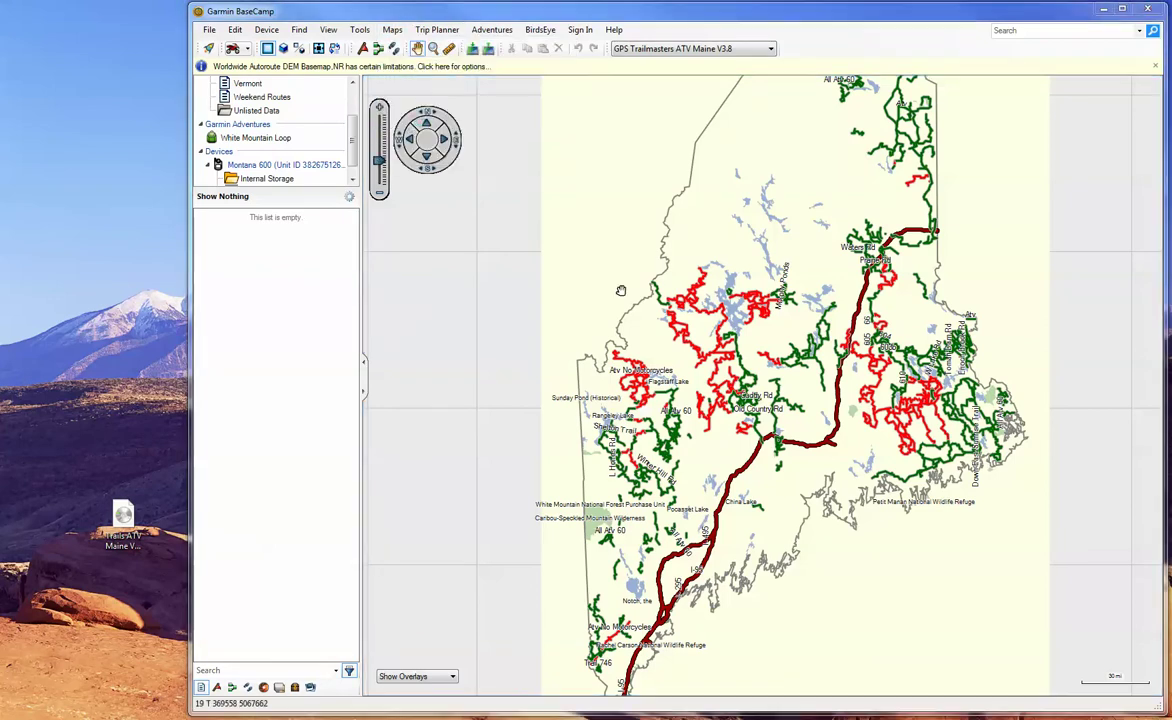
{"action": "left_click_drag", "start_coordinate": [780, 237], "coordinate": [786, 210]}
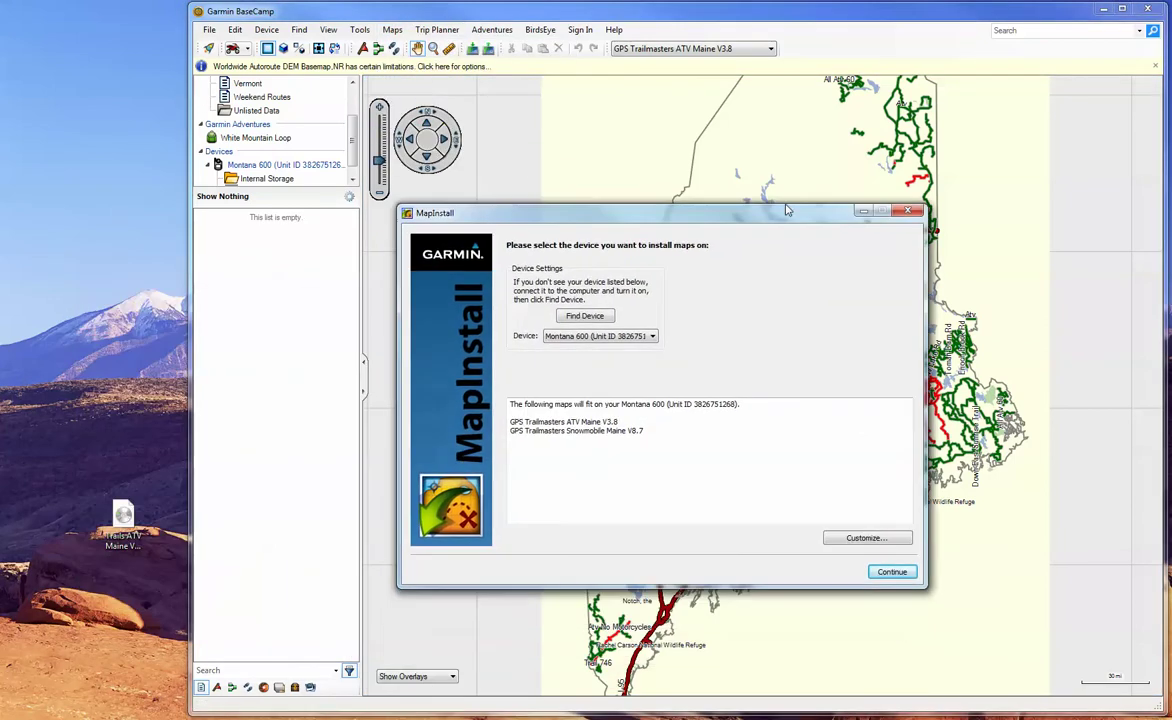
{"action": "left_click", "coordinate": [855, 538]}
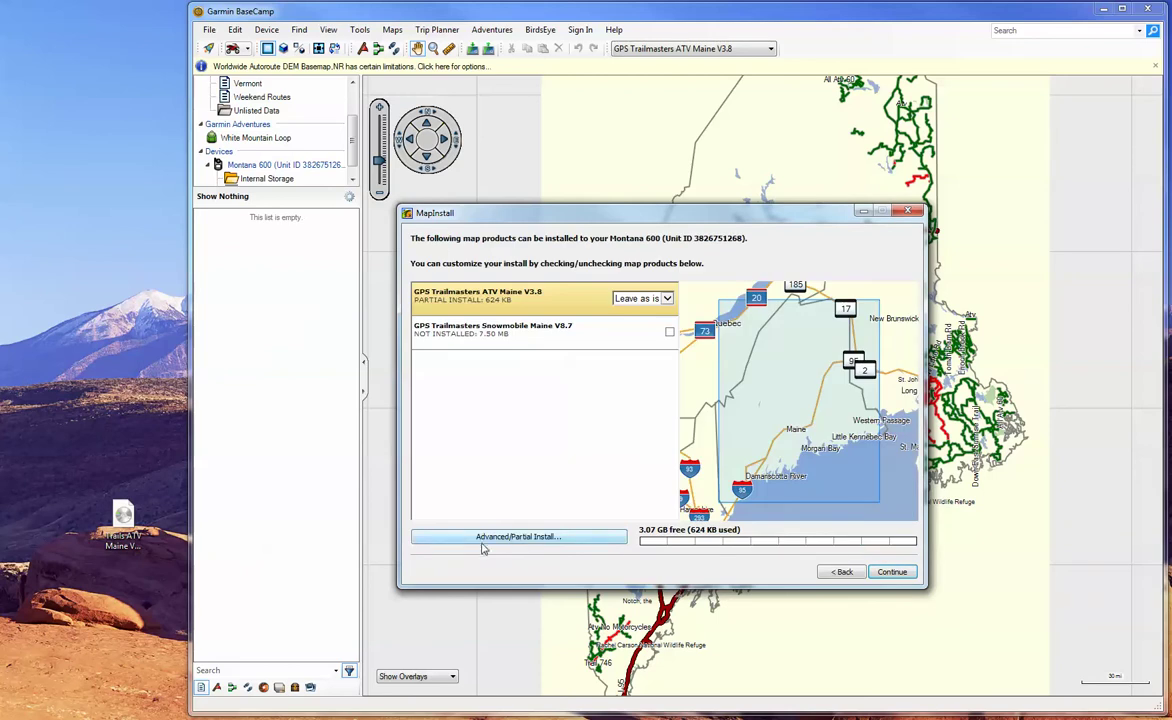
{"action": "left_click", "coordinate": [519, 538]}
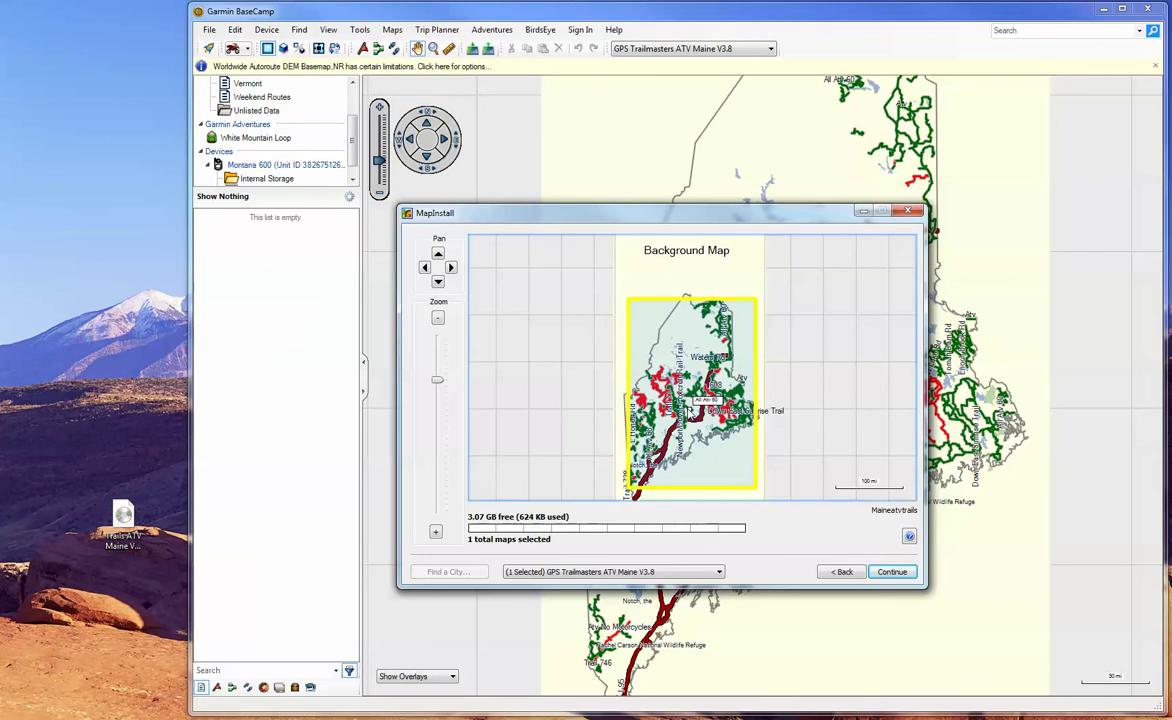
Swap the Maine trail tile for the Background Map tile and install it to the device.
{"action": "left_click", "coordinate": [690, 410]}
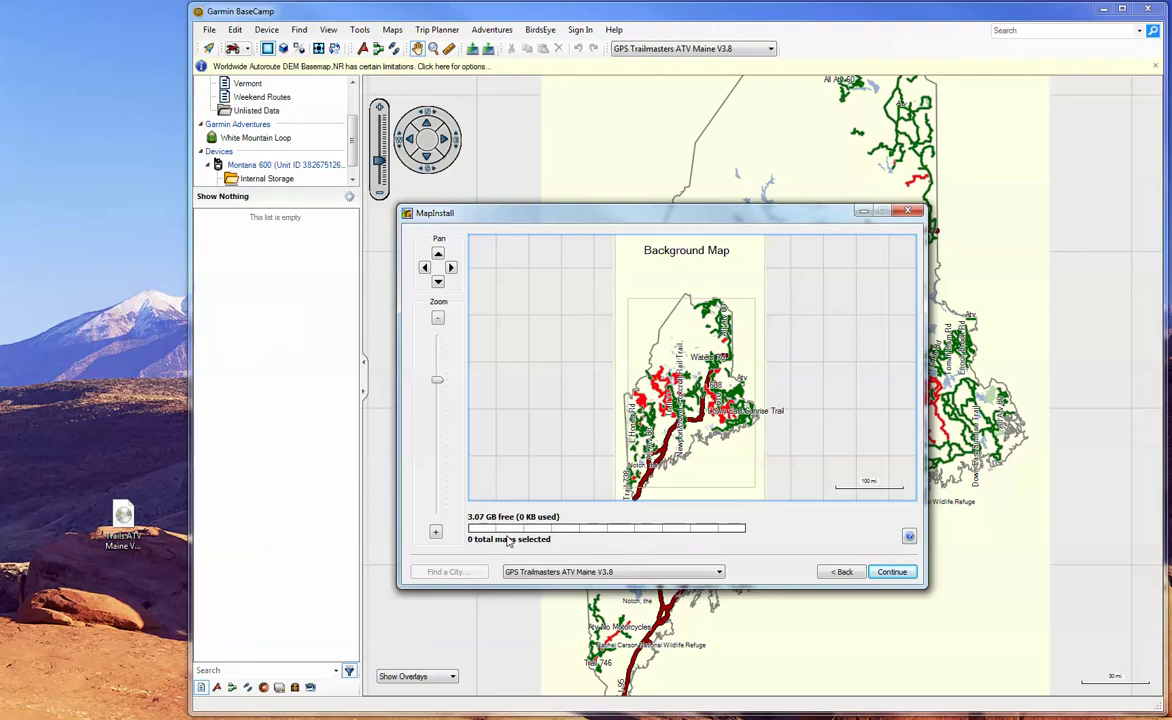
{"action": "left_click", "coordinate": [688, 263]}
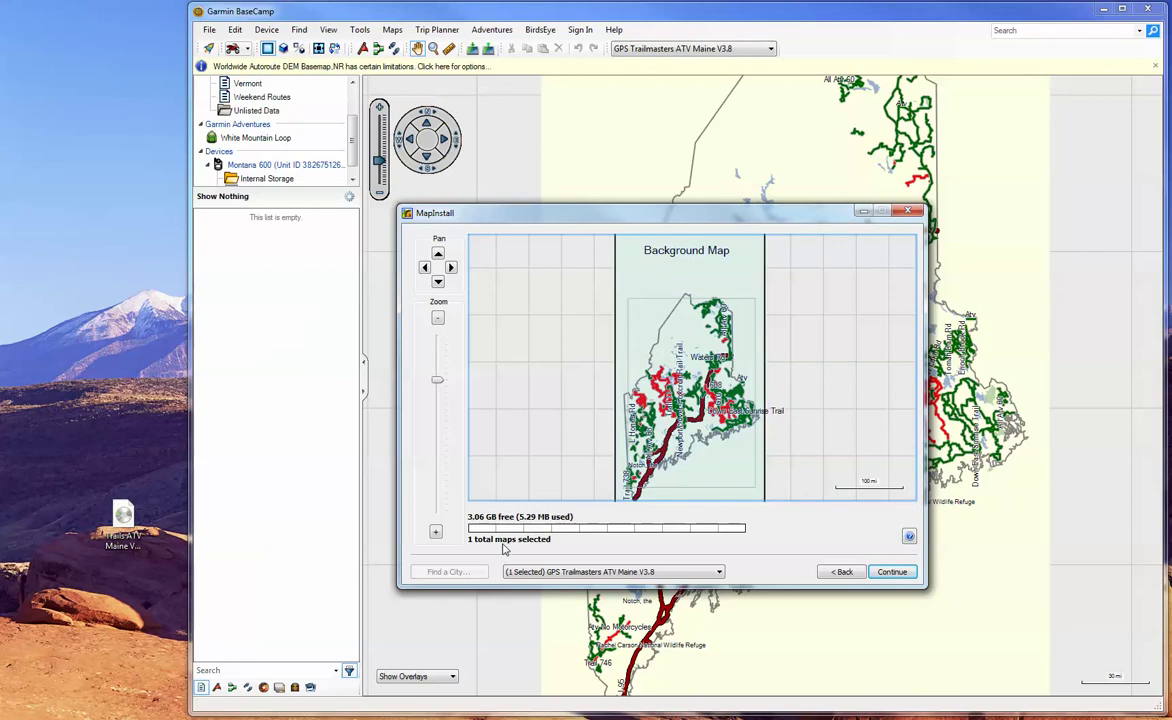
{"action": "left_click", "coordinate": [895, 572]}
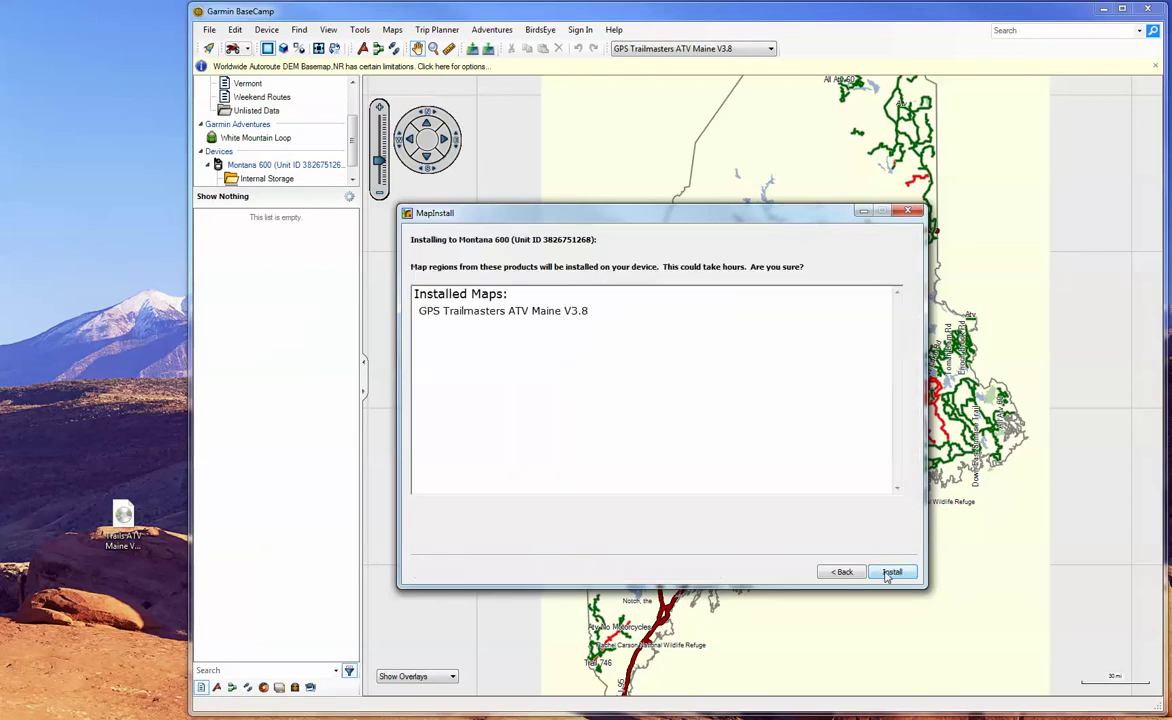
{"action": "left_click", "coordinate": [890, 572]}
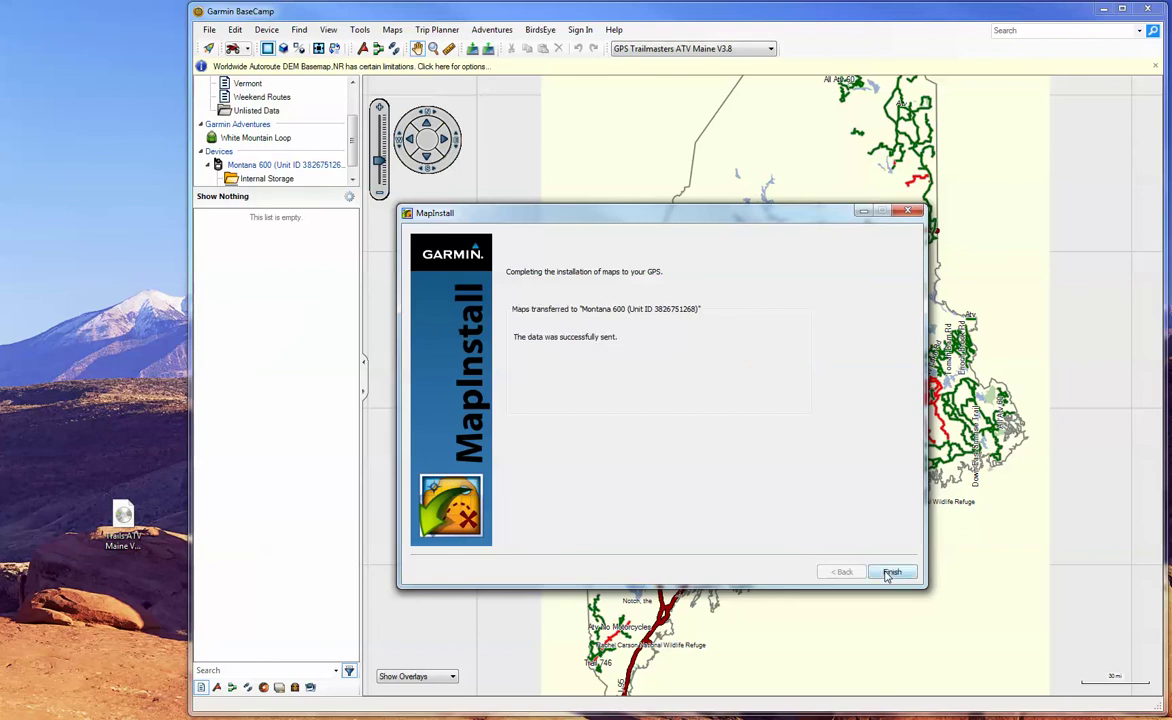
{"action": "left_click", "coordinate": [889, 573]}
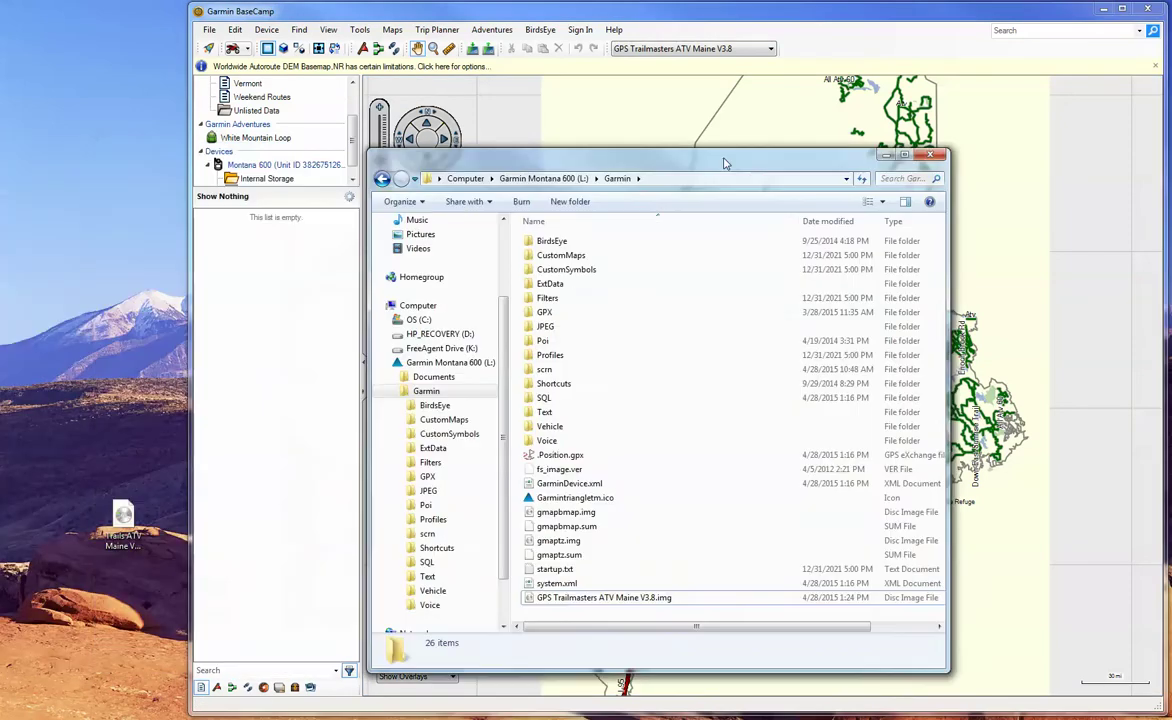
Rename the device map to Background ATV Maine V3.8.img and copy the desktop Trails file onto the device.
{"action": "left_click_drag", "start_coordinate": [725, 162], "coordinate": [759, 139]}
{"action": "mouse_move", "coordinate": [641, 582]}
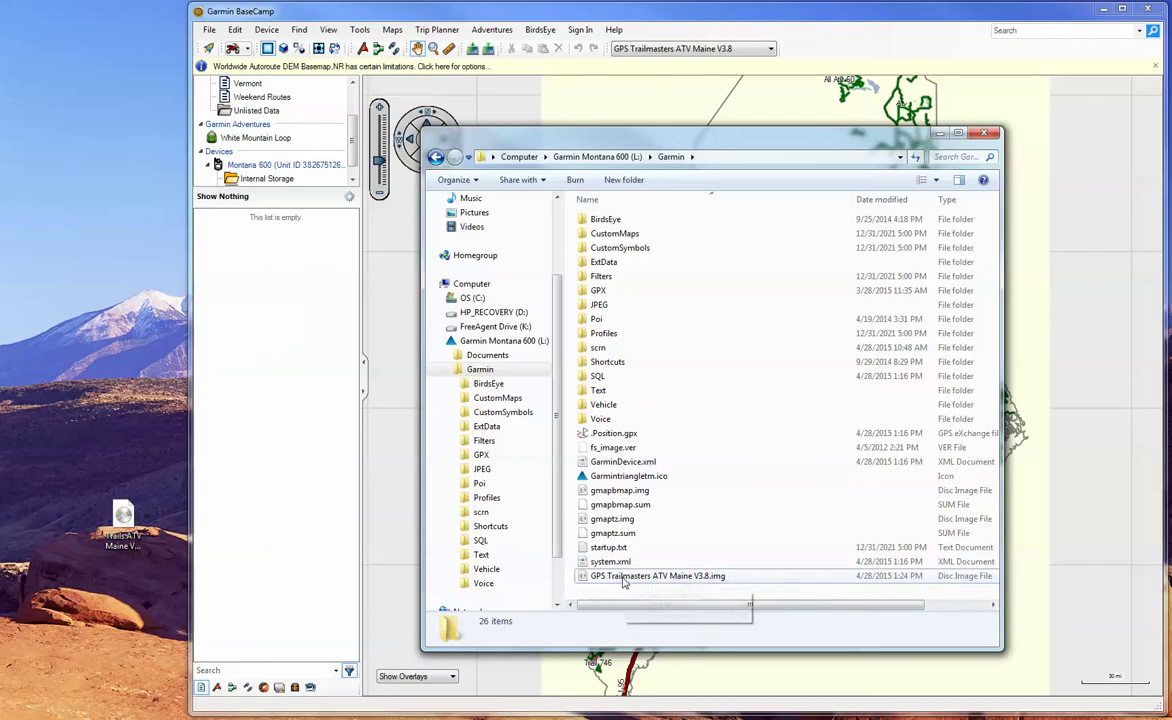
{"action": "left_click", "coordinate": [627, 580]}
{"action": "left_click", "coordinate": [633, 580]}
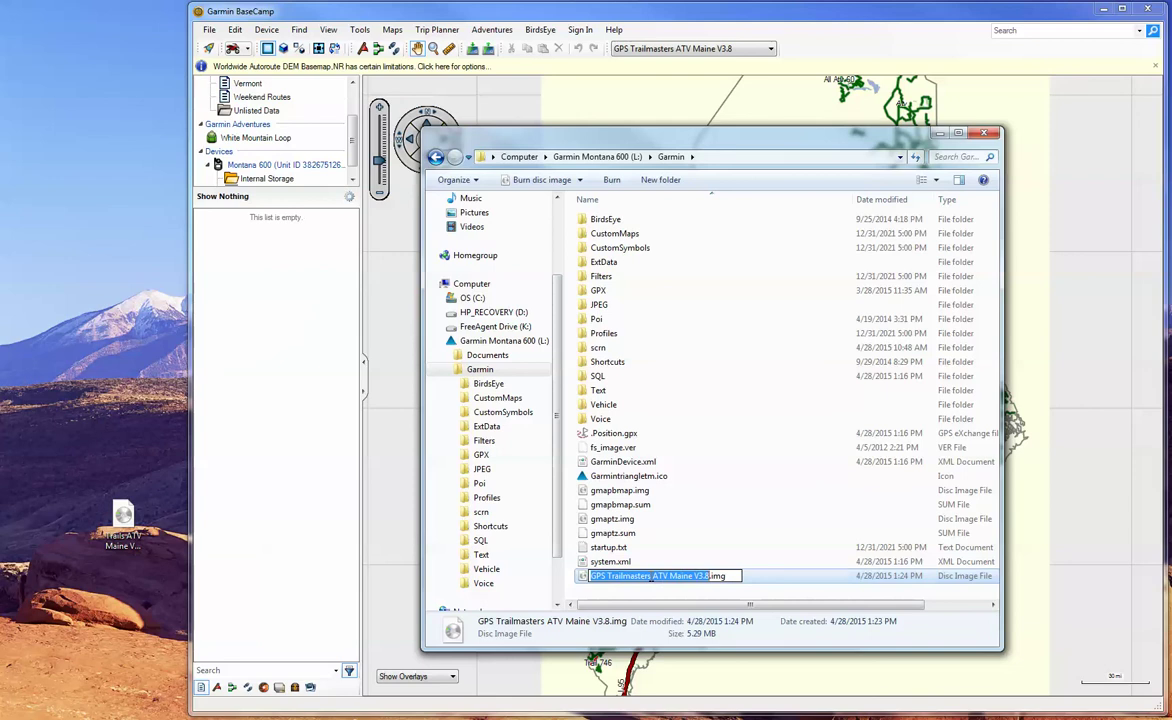
{"action": "left_click_drag", "start_coordinate": [651, 577], "coordinate": [591, 580]}
{"action": "type", "text": "Backgro"}
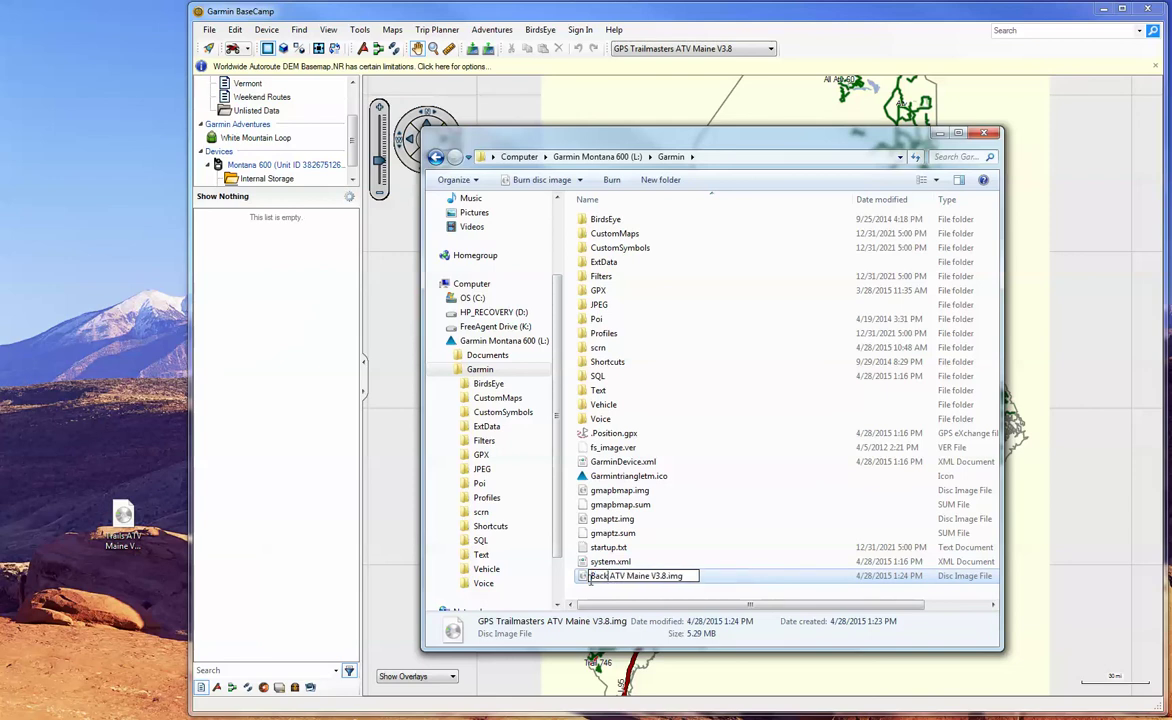
{"action": "type", "text": "und"}
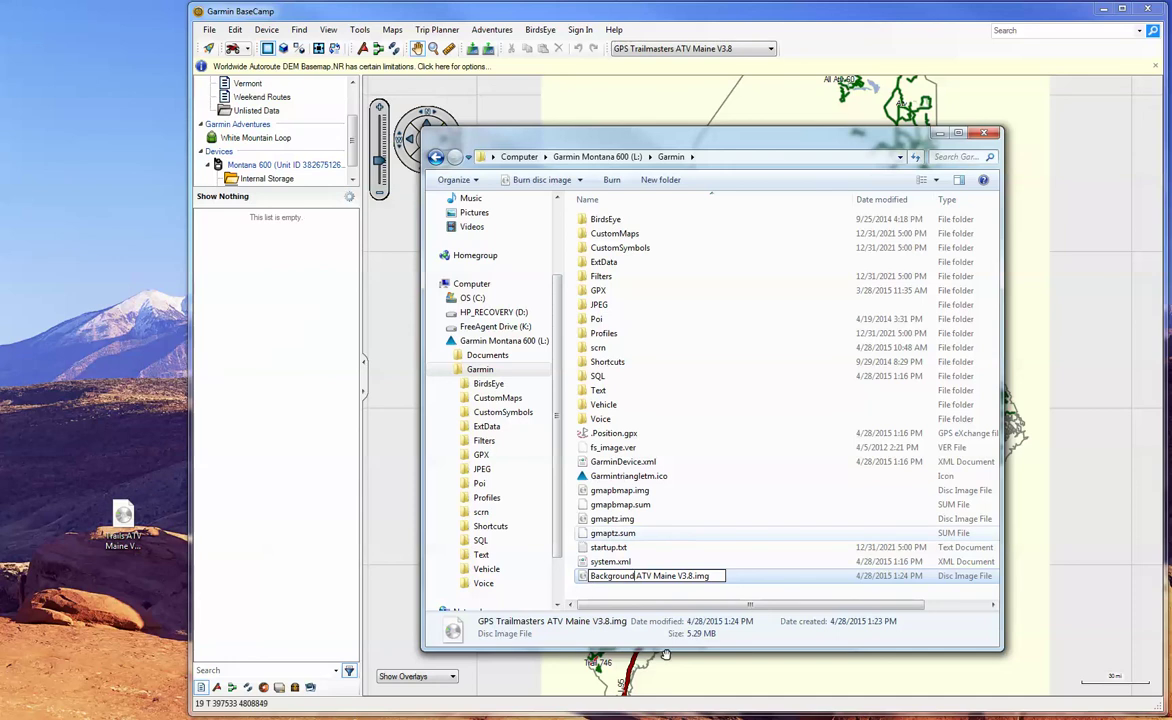
{"action": "left_click", "coordinate": [612, 533]}
{"action": "left_click_drag", "start_coordinate": [668, 650], "coordinate": [668, 691]}
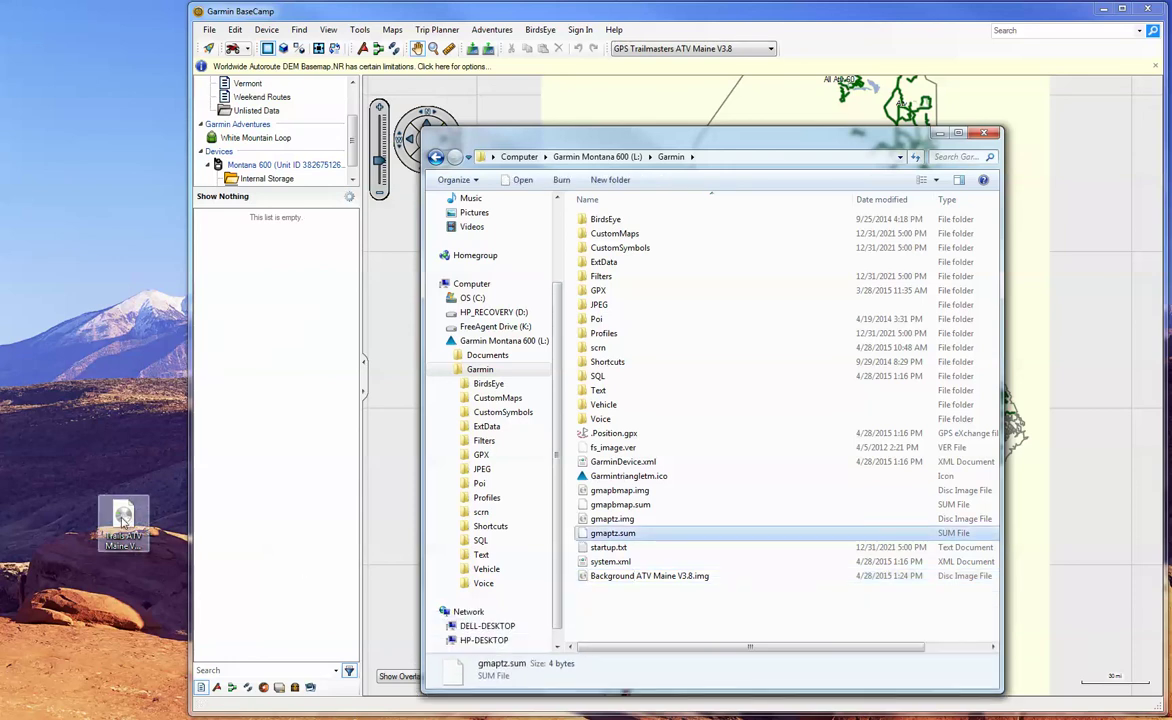
{"action": "left_click_drag", "start_coordinate": [122, 519], "coordinate": [609, 611]}
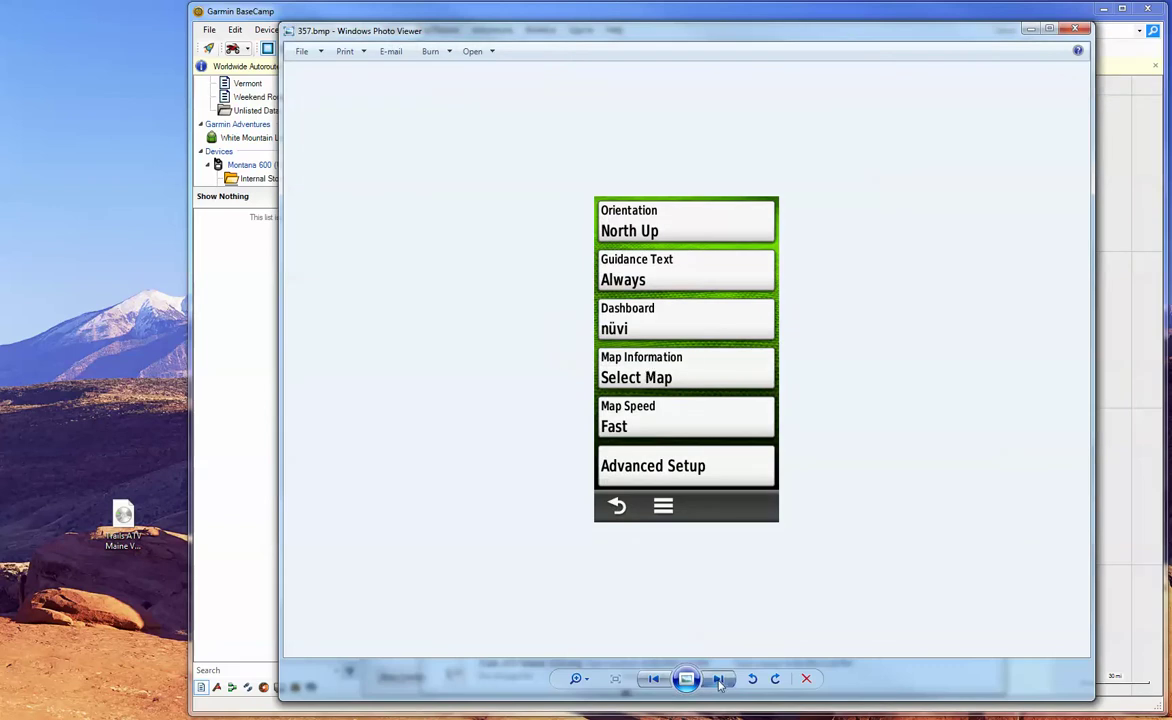
Scroll to the device screenshot listing Trails and Background ATV Maine V3.8 as both enabled.
{"action": "scroll", "coordinate": [660, 628], "scroll_direction": "down", "scroll_amount": 1}
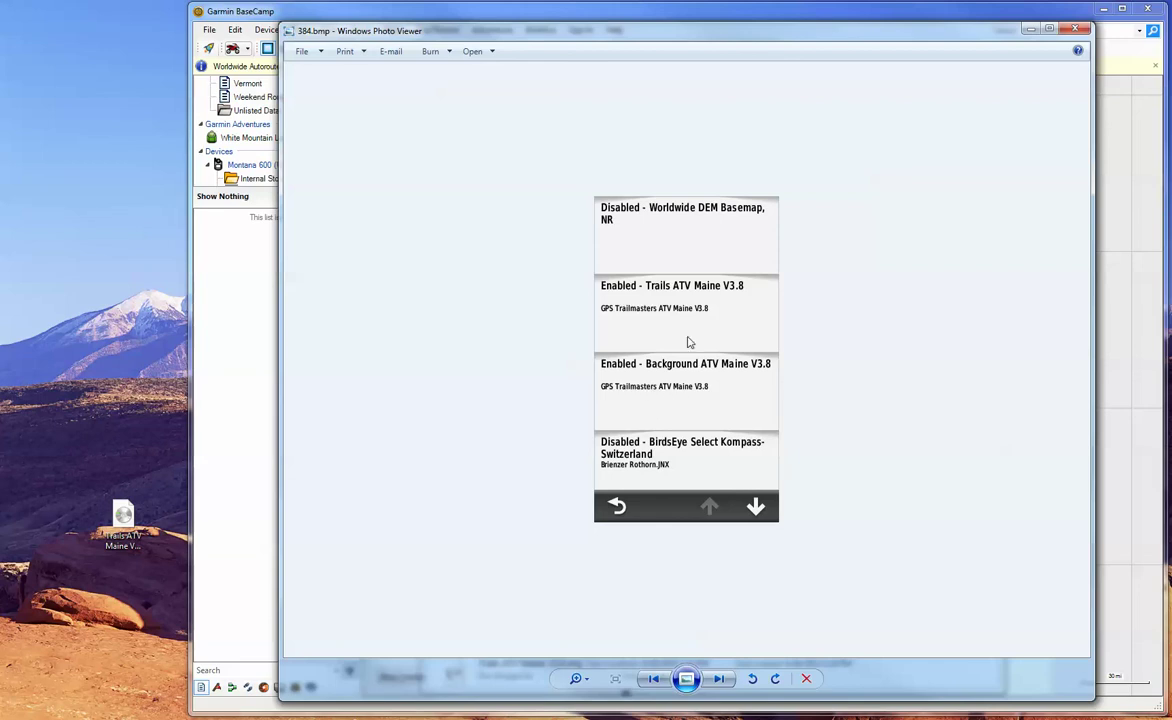
Close Photo Viewer and return to BaseCamp showing the nüvi 2555's CN North America NT 2014.20 map.
{"action": "left_click", "coordinate": [1081, 30]}
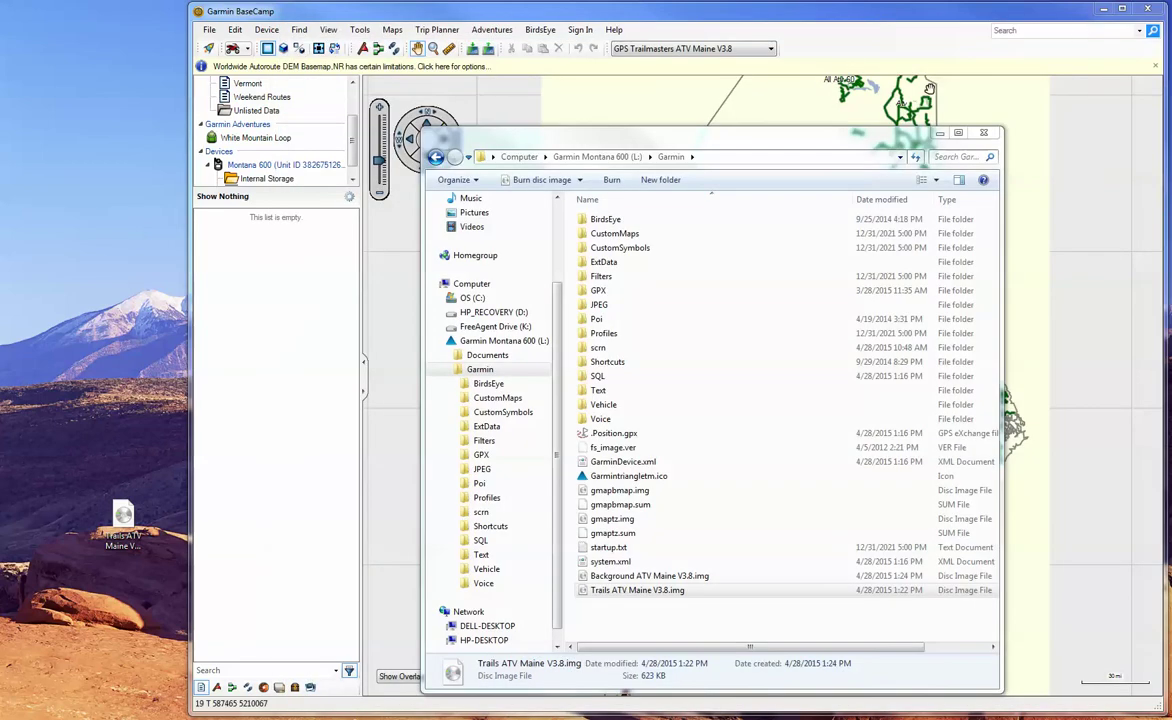
{"action": "left_click", "coordinate": [797, 97]}
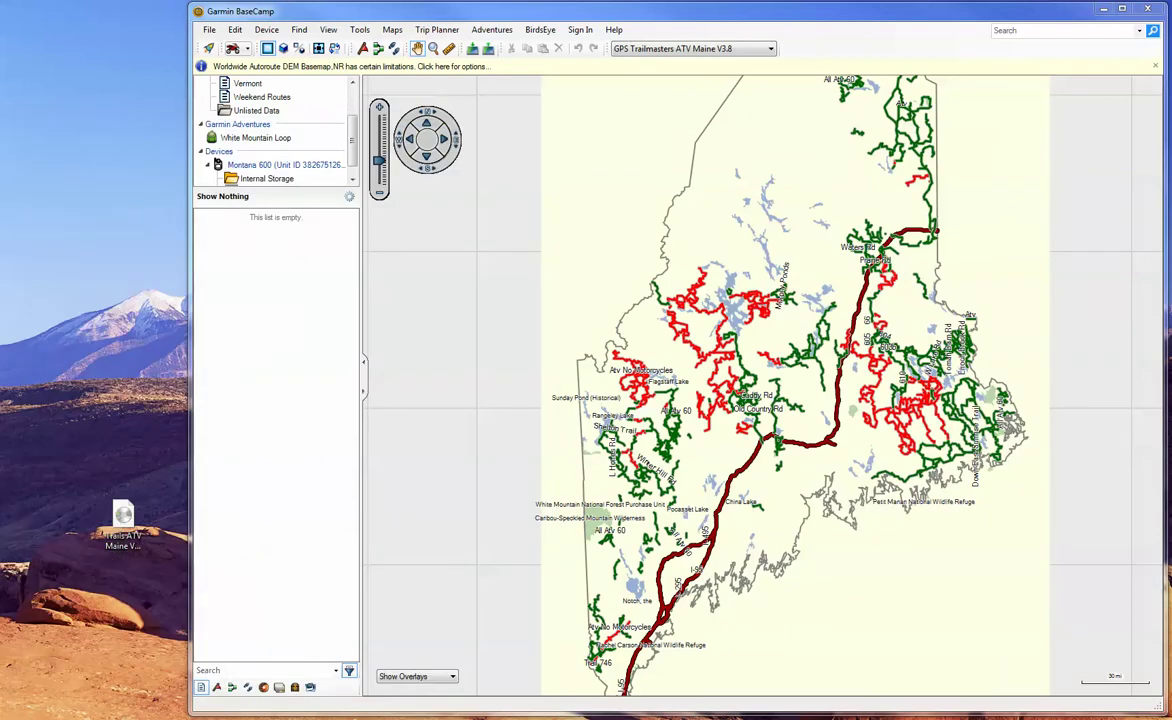
{"action": "scroll", "coordinate": [275, 130], "scroll_direction": "up", "scroll_amount": 1}
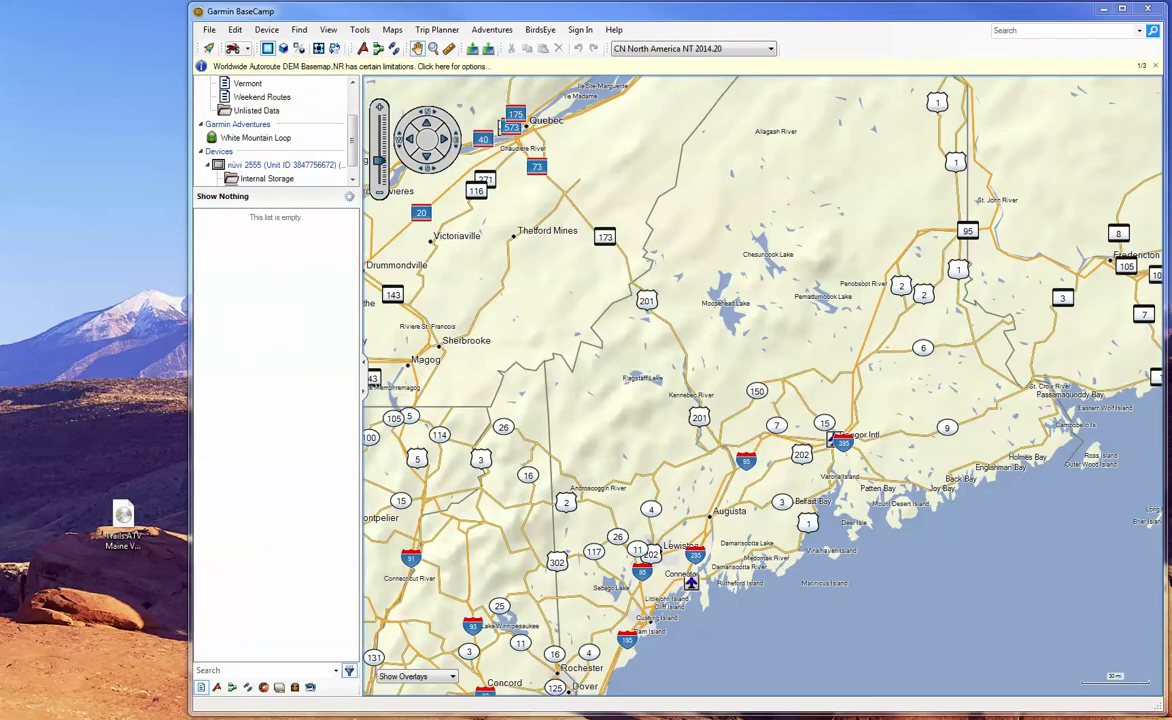
Browse the nüvi's Garmin\Map folder, which holds only GPS Trailmasters ATV Maine V3.8.img, then move Explorer aside.
{"action": "left_click_drag", "start_coordinate": [241, 318], "coordinate": [593, 190]}
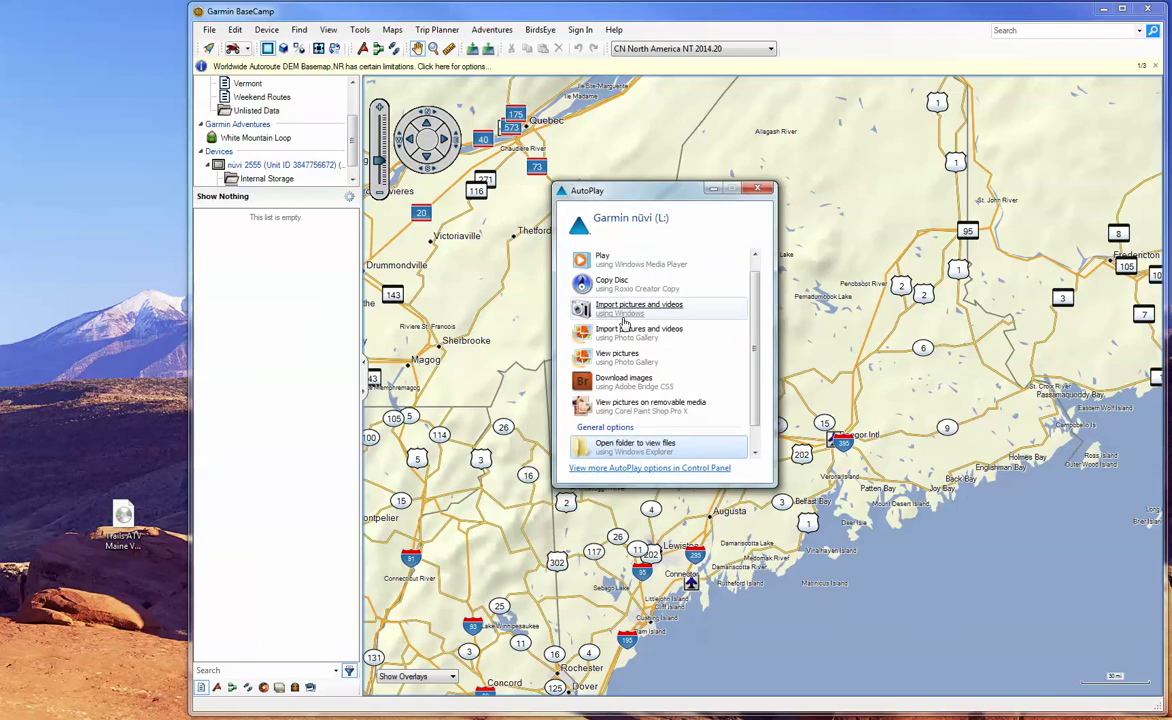
{"action": "left_click", "coordinate": [629, 452]}
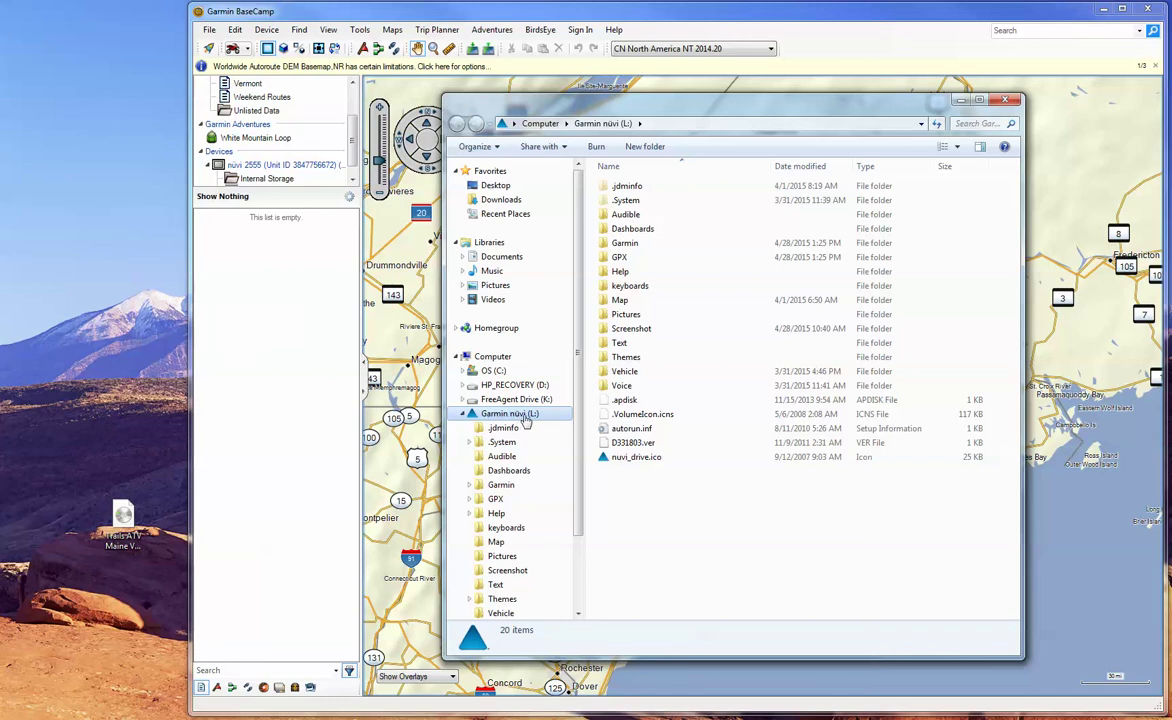
{"action": "left_click", "coordinate": [500, 485]}
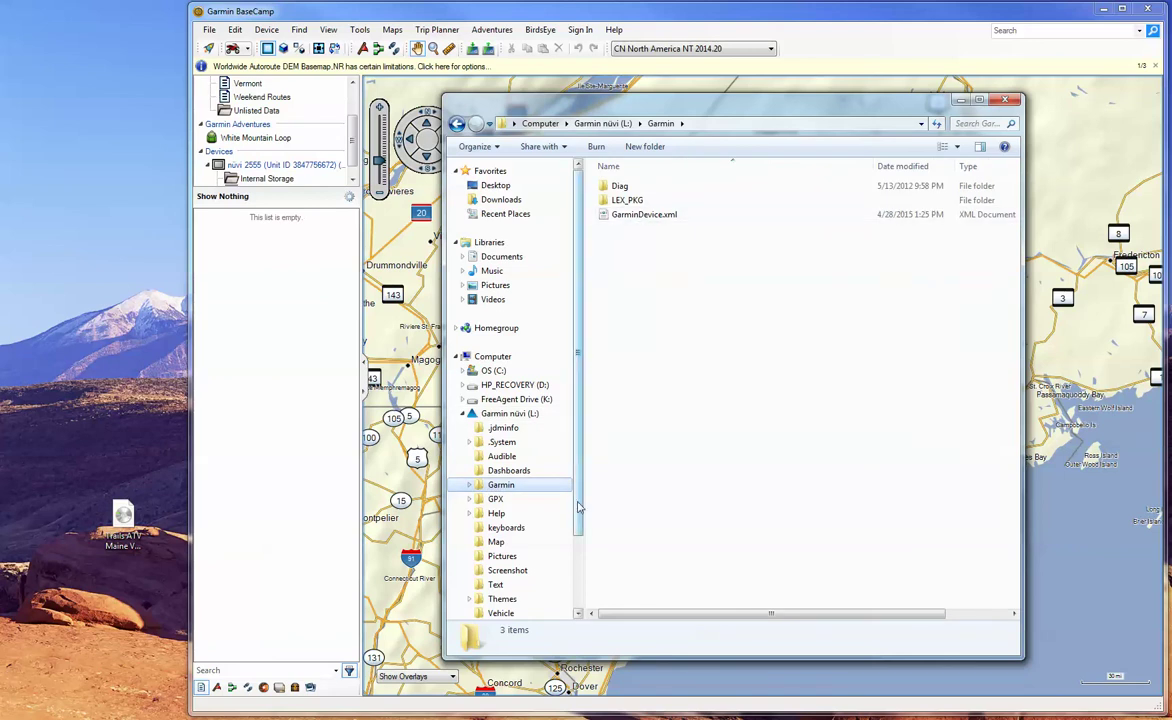
{"action": "scroll", "coordinate": [578, 507], "scroll_direction": "down", "scroll_amount": 1}
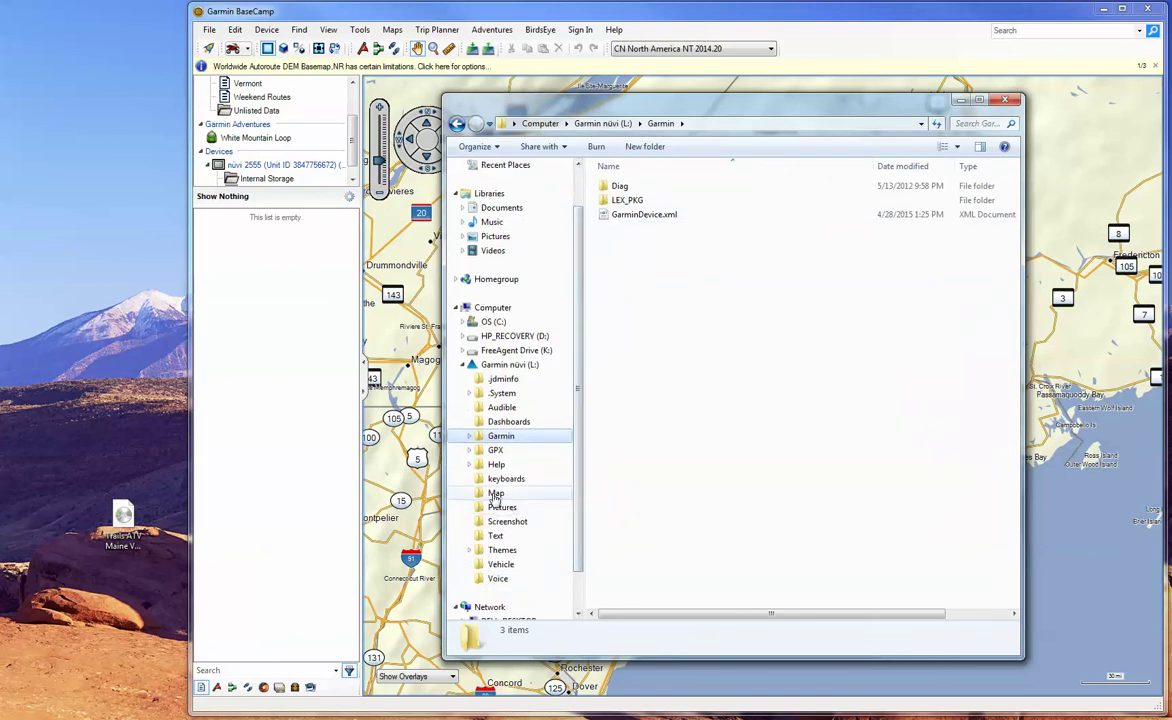
{"action": "left_click", "coordinate": [496, 494]}
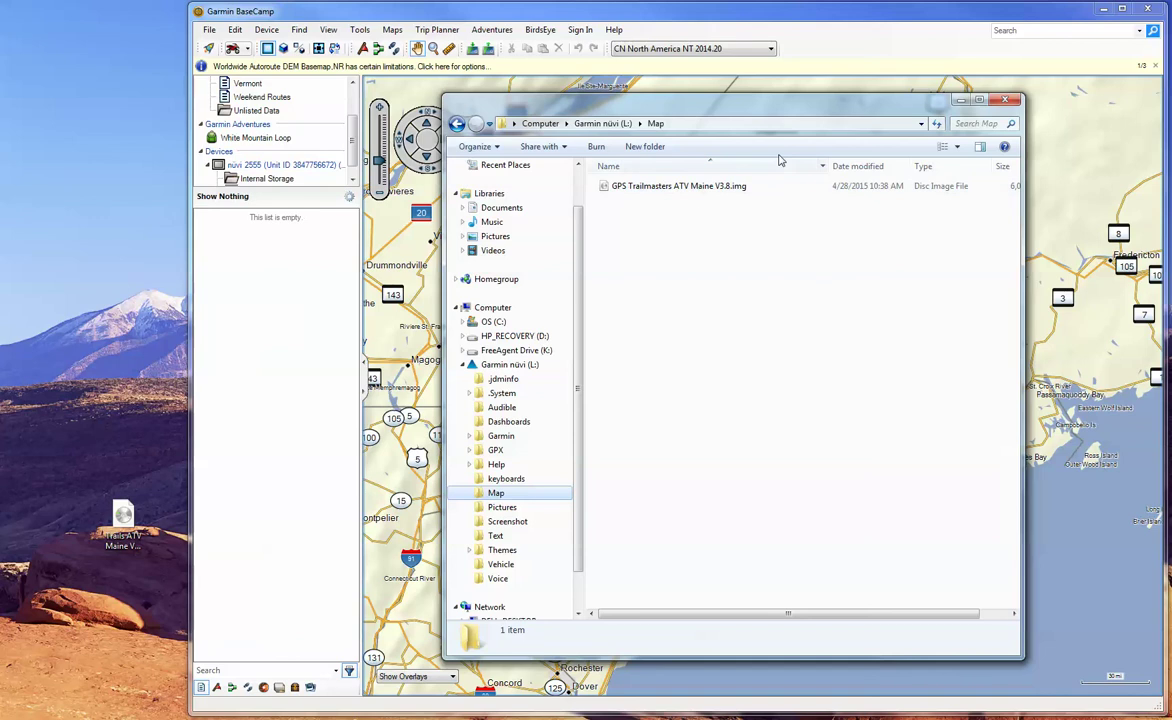
{"action": "left_click_drag", "start_coordinate": [862, 113], "coordinate": [0, 113]}
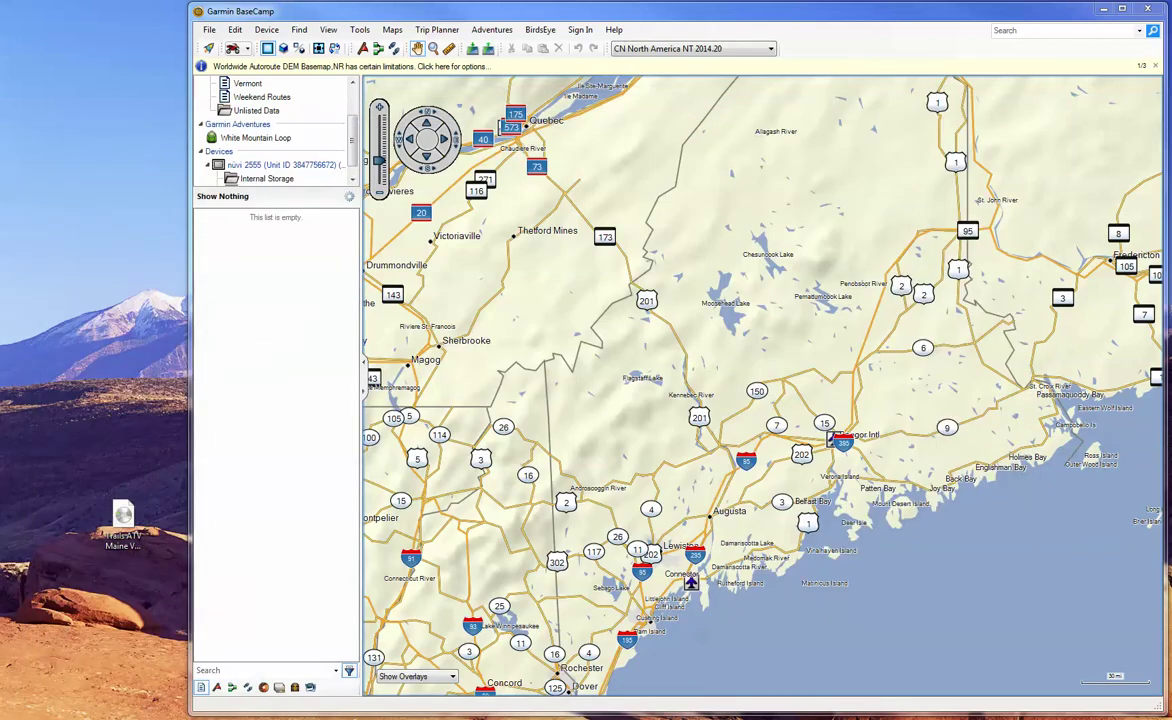
{"action": "key", "text": "alt+Tab"}
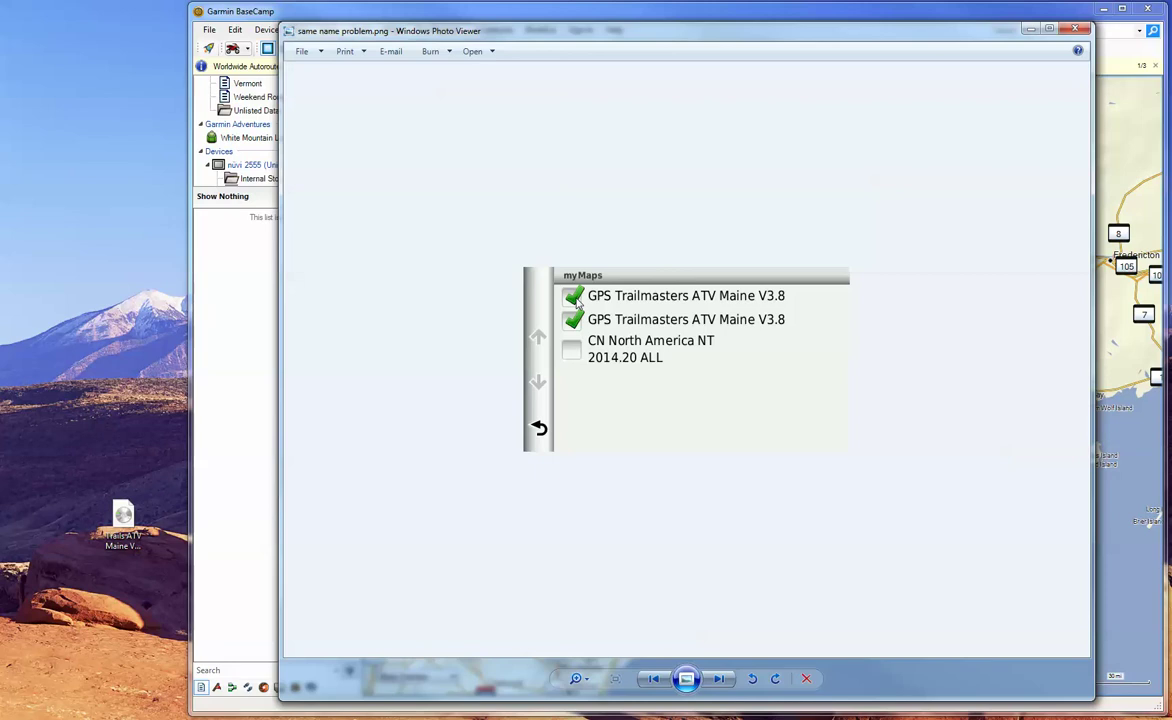
Display the GPS Trailmasters ATV Maine V3.8 map, launch Install Maps, and delete the desktop Trails ATV Maine file.
{"action": "left_click", "coordinate": [1073, 30]}
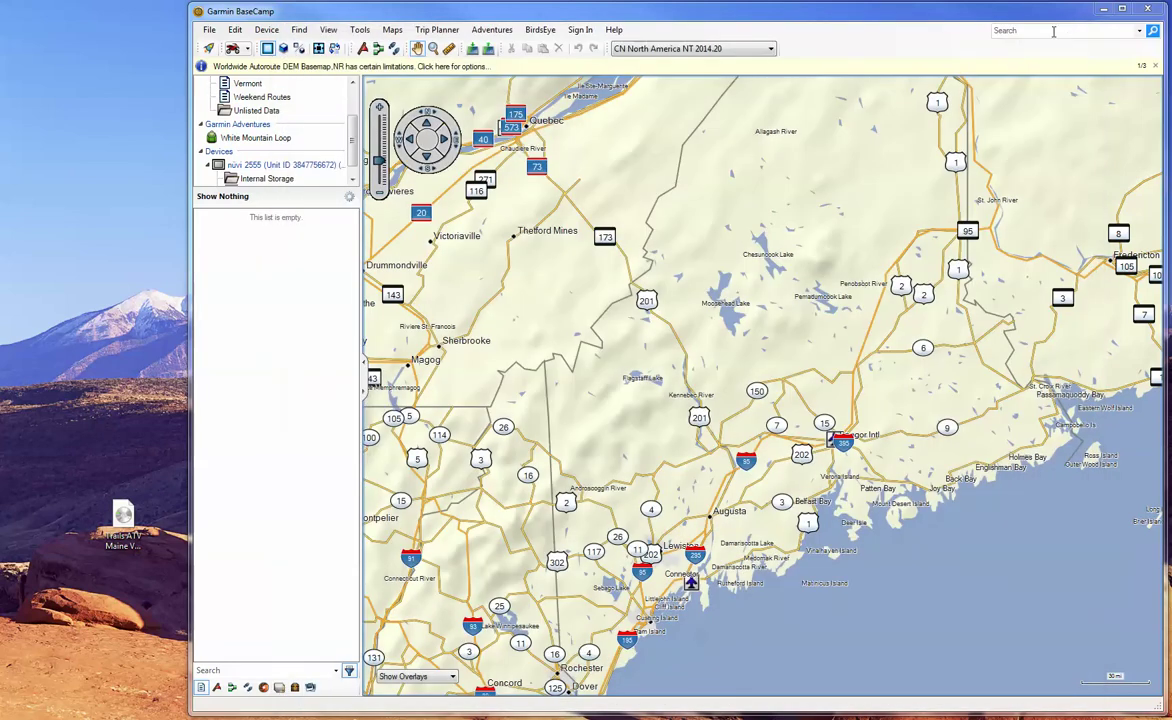
{"action": "left_click", "coordinate": [708, 48]}
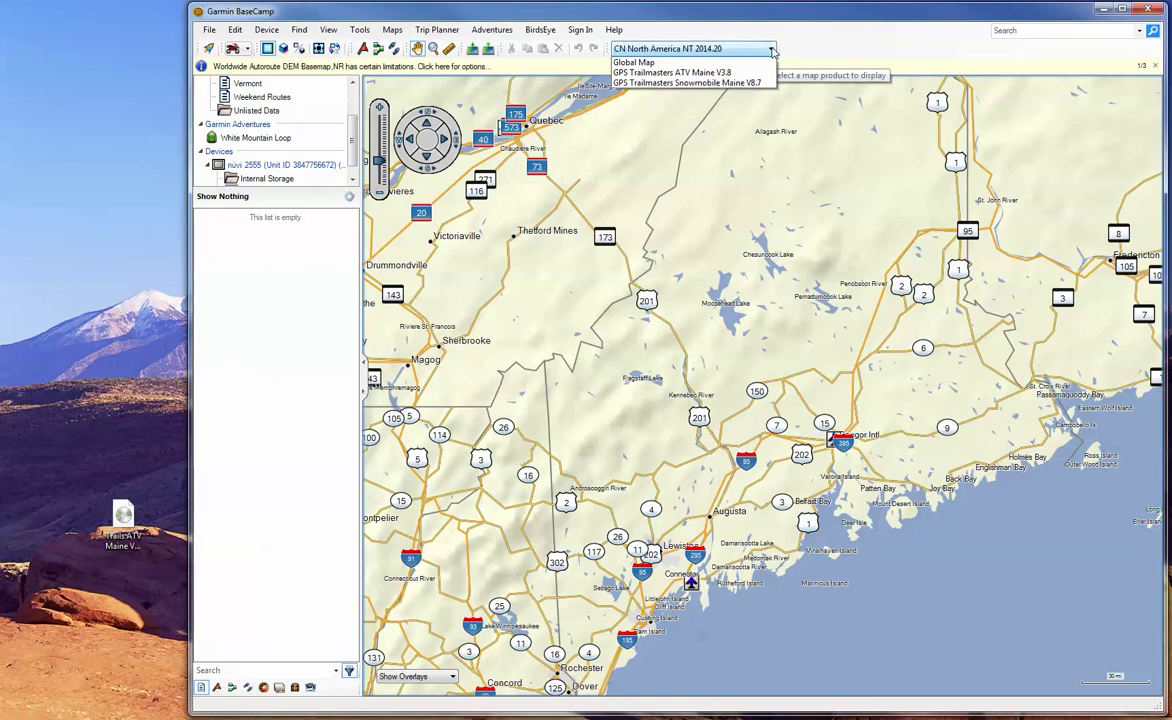
{"action": "left_click", "coordinate": [675, 82]}
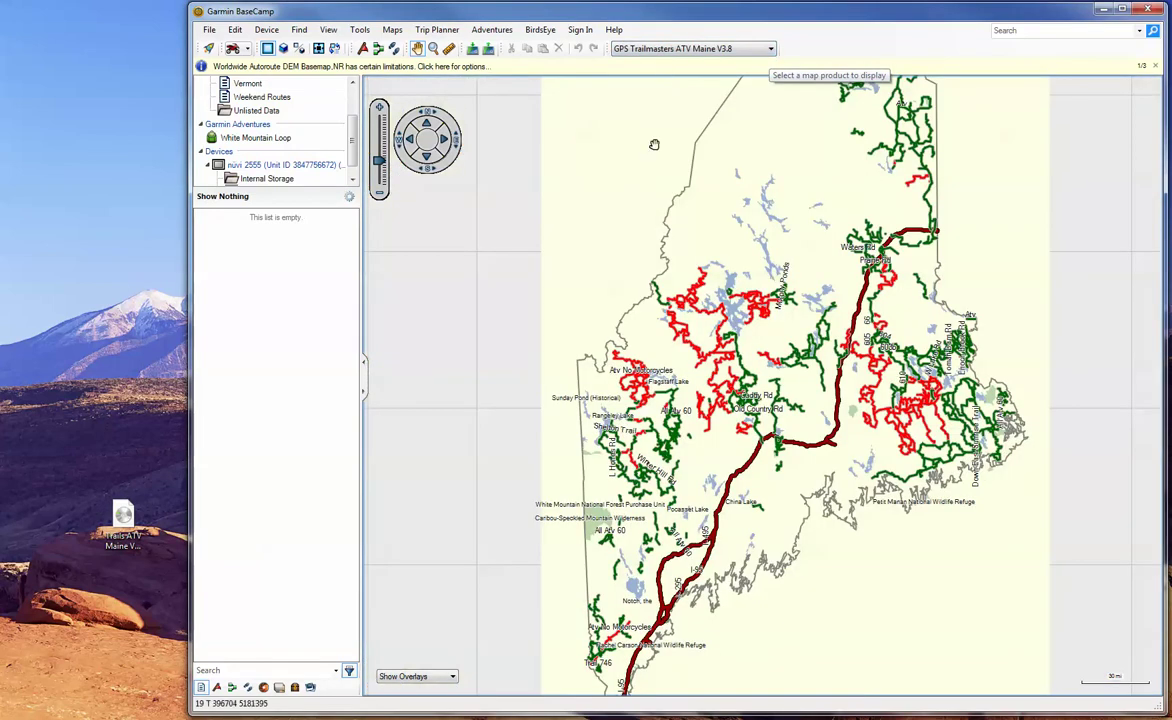
{"action": "left_click", "coordinate": [394, 32]}
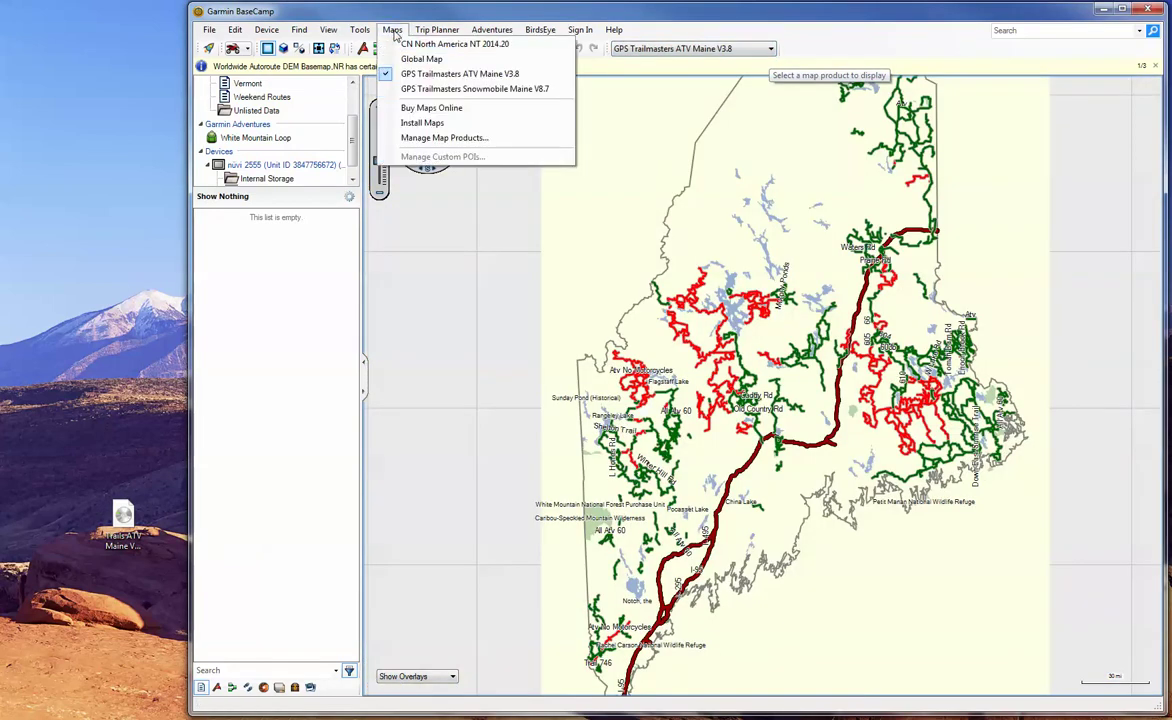
{"action": "left_click", "coordinate": [383, 122]}
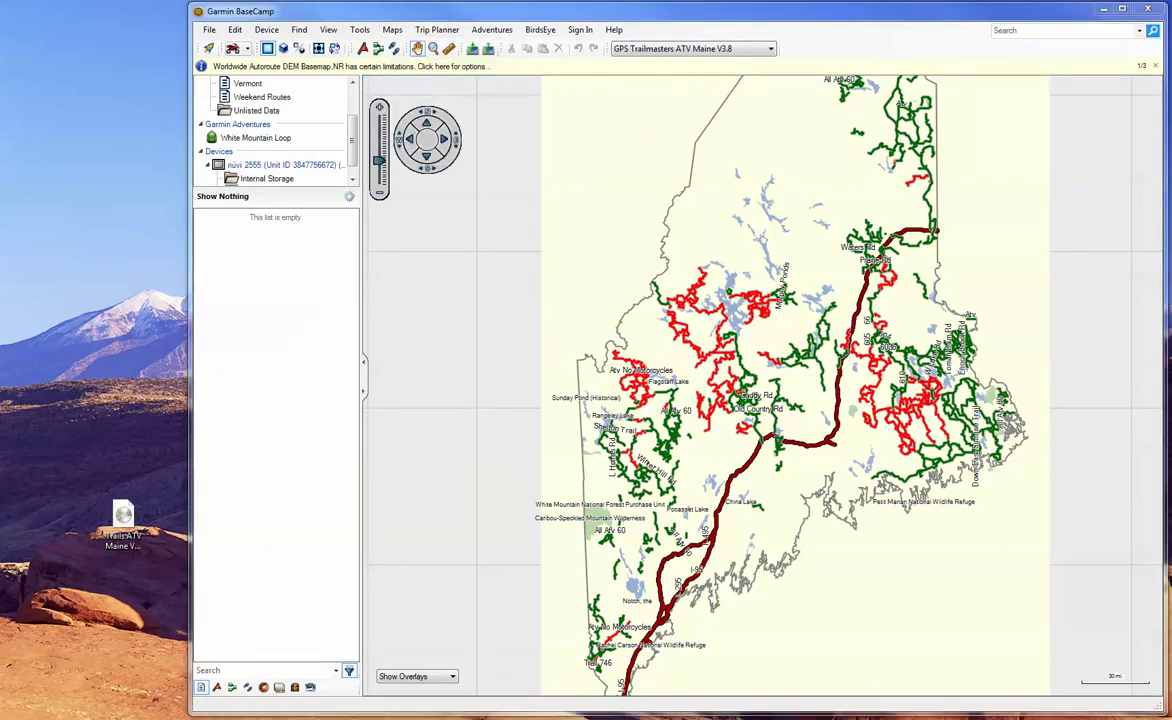
{"action": "left_click_drag", "start_coordinate": [79, 216], "coordinate": [811, 264]}
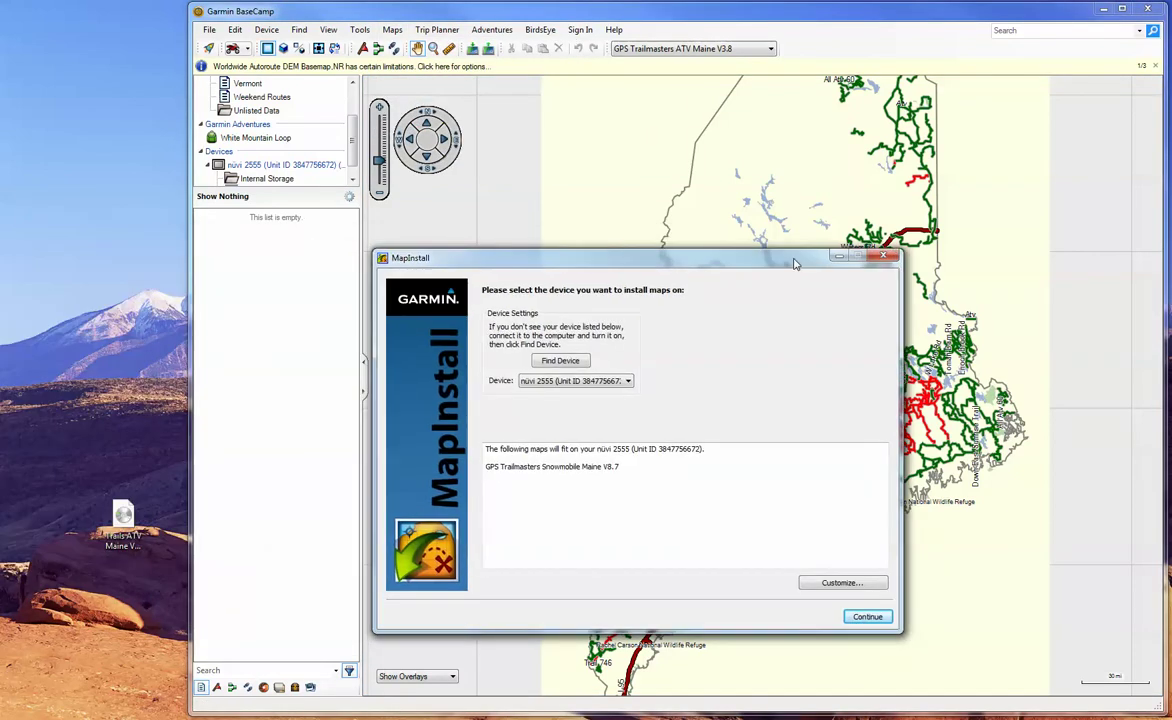
{"action": "left_click", "coordinate": [122, 516]}
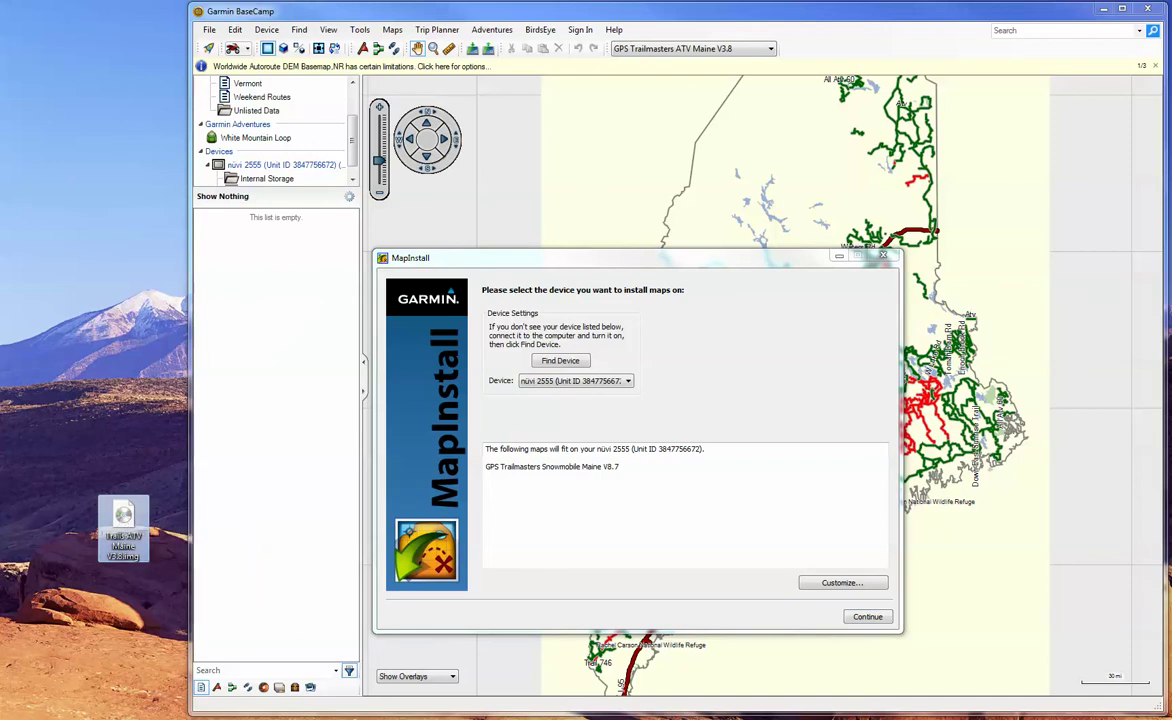
{"action": "key", "text": "Delete"}
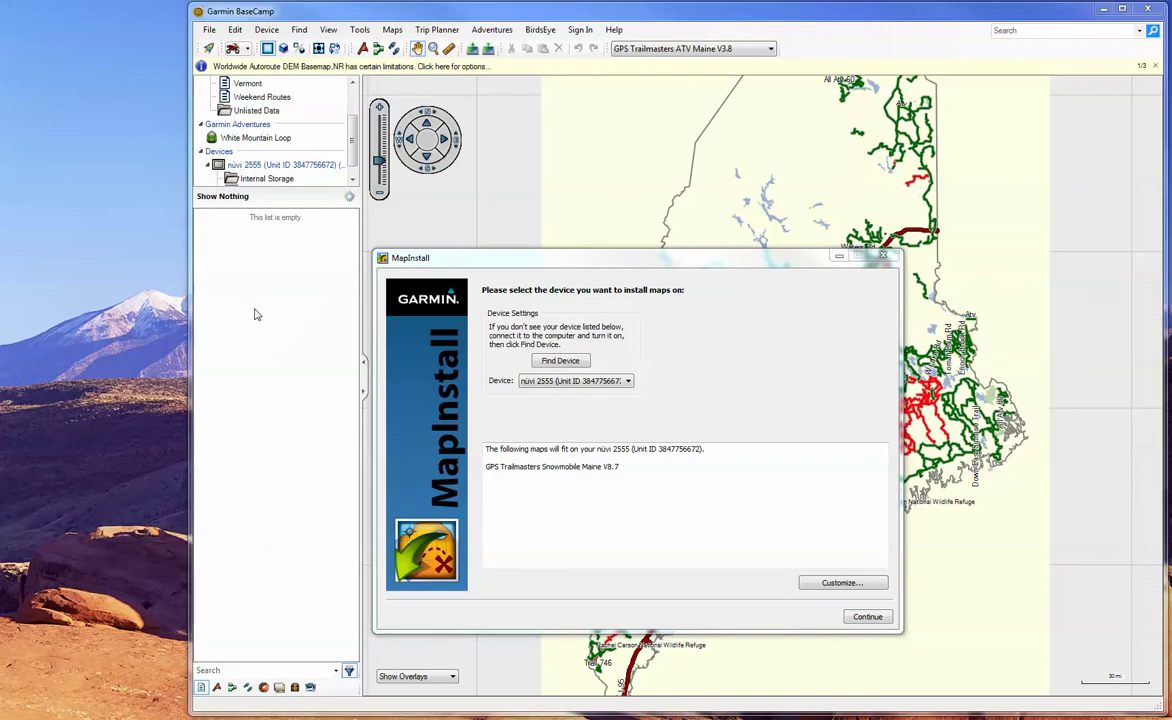
Install only the trail map on the nüvi 2555, leaving the Background Map tile deselected.
{"action": "left_click", "coordinate": [841, 582]}
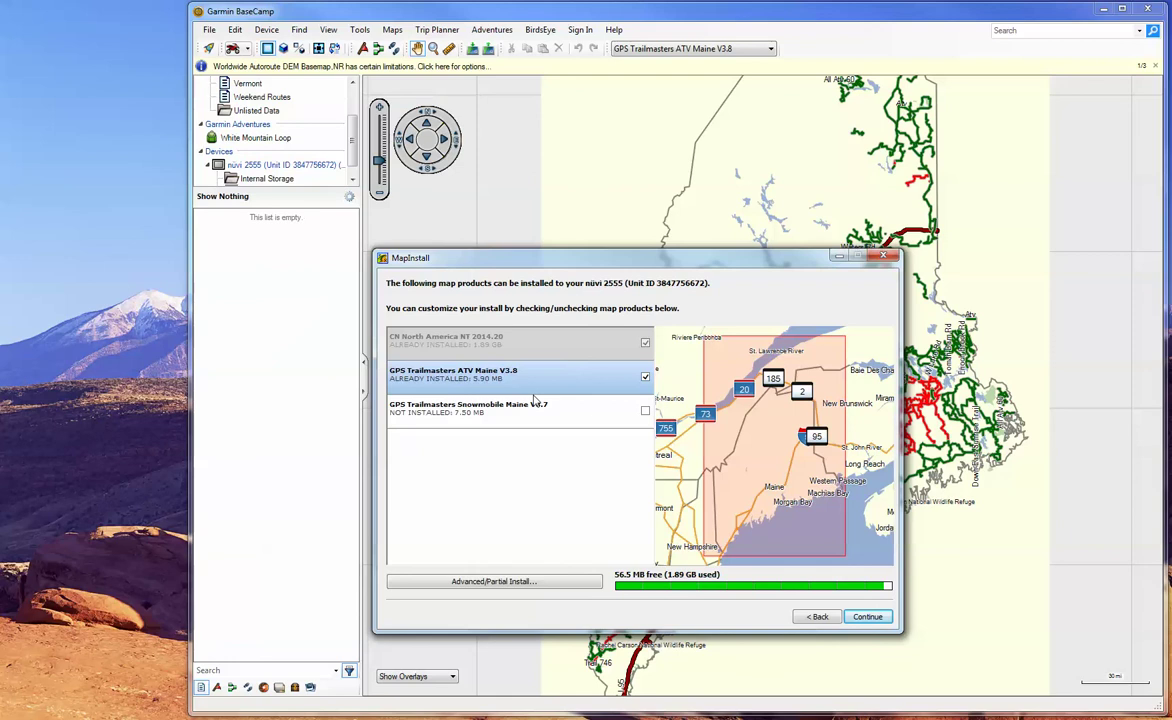
{"action": "left_click", "coordinate": [474, 584]}
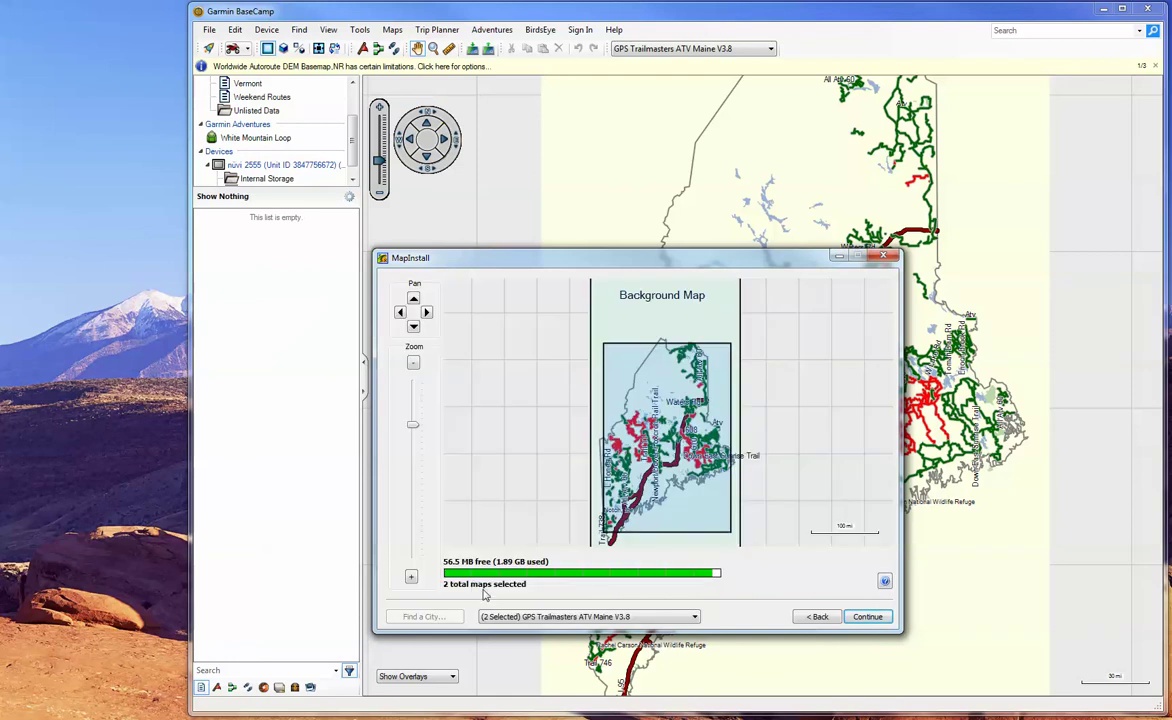
{"action": "left_click", "coordinate": [694, 617]}
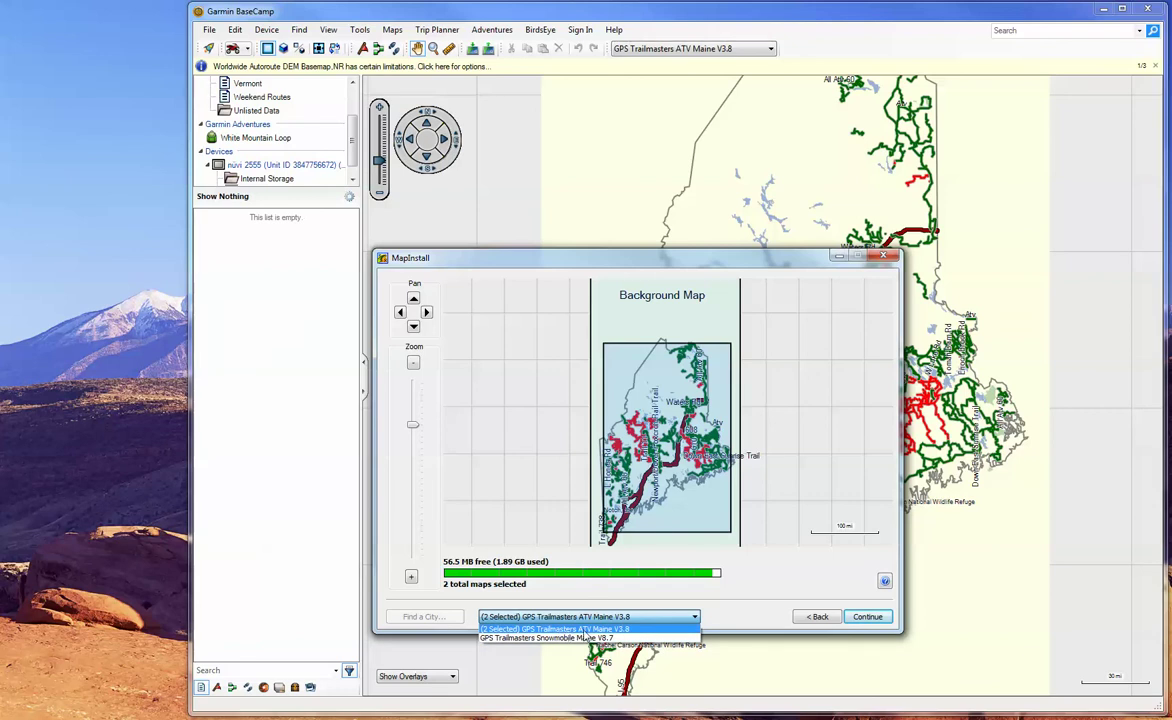
{"action": "left_click", "coordinate": [586, 630]}
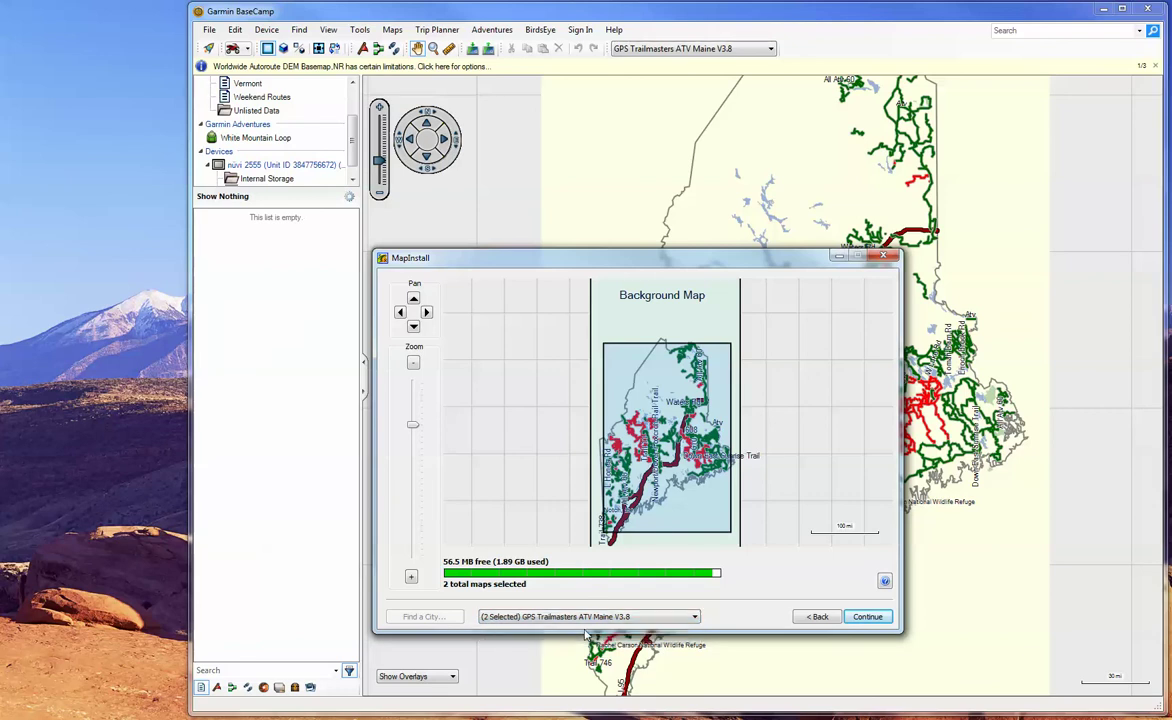
{"action": "left_click", "coordinate": [660, 315]}
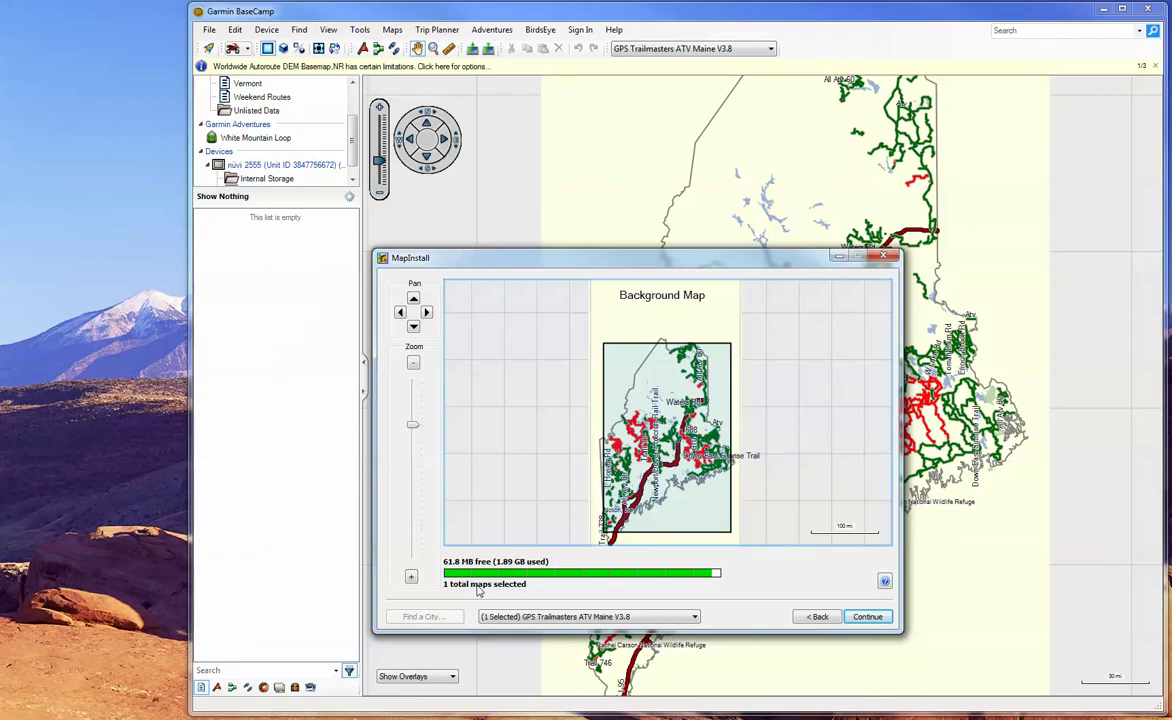
{"action": "left_click", "coordinate": [864, 617]}
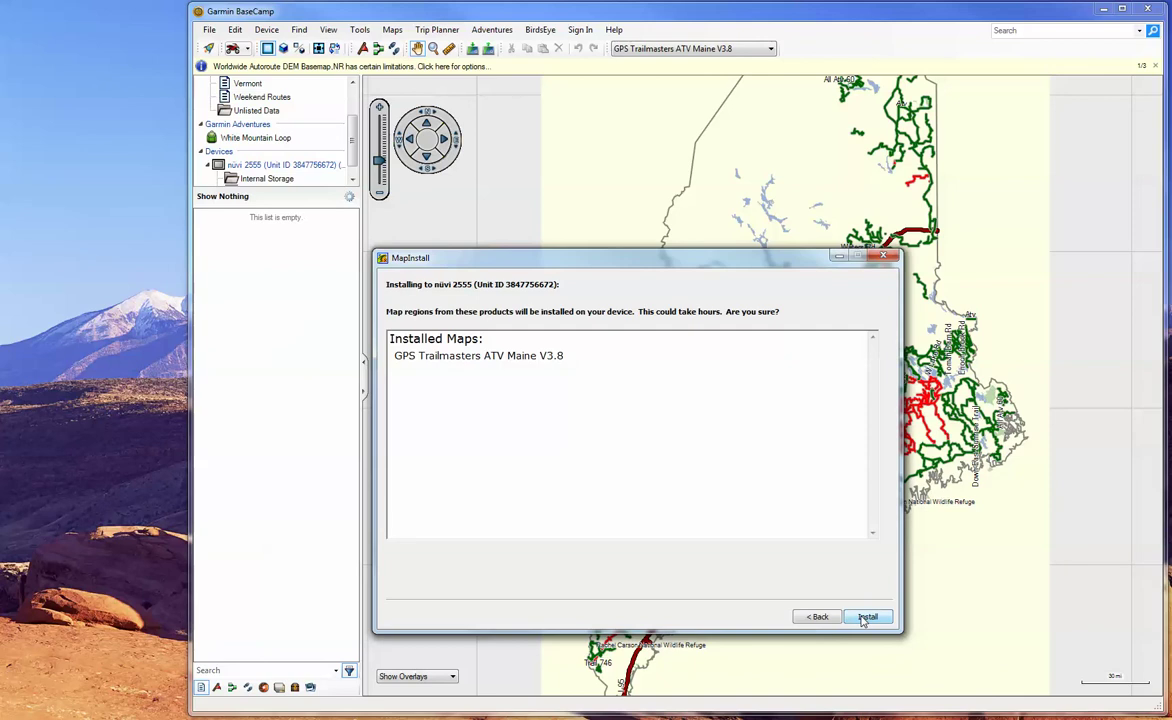
{"action": "left_click", "coordinate": [866, 617]}
{"action": "left_click", "coordinate": [866, 617]}
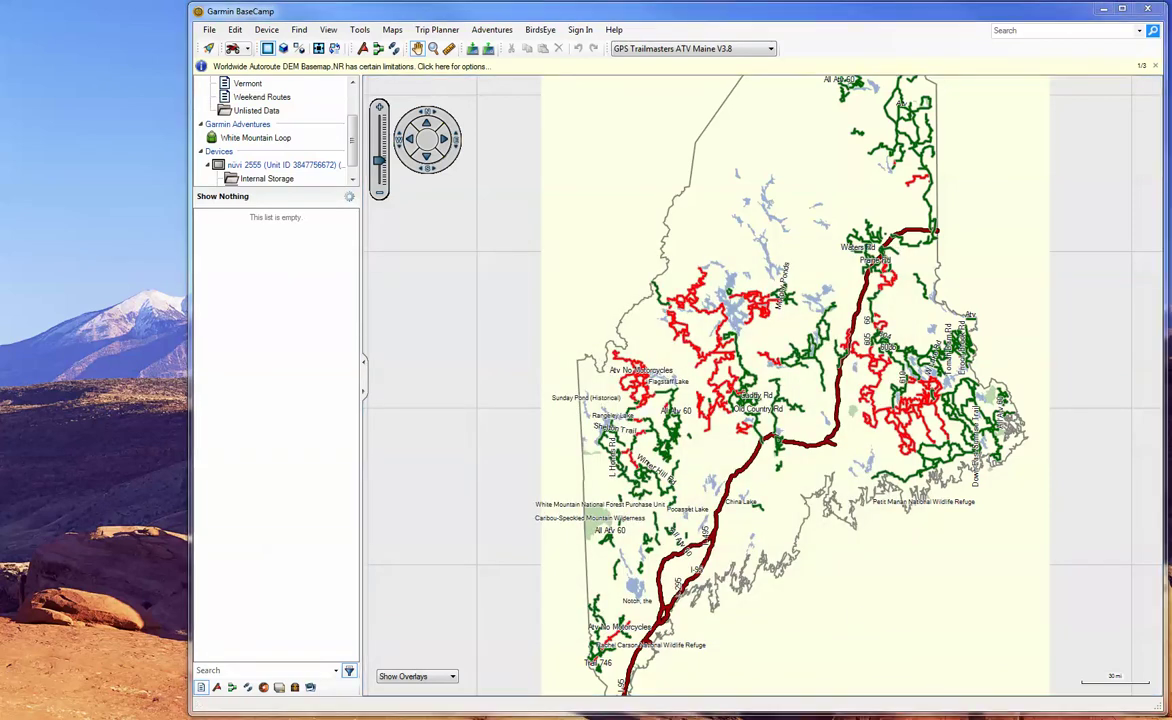
Rename the nüvi map file to Trails ATV Maine V3.8.img.
{"action": "left_click_drag", "start_coordinate": [35, 192], "coordinate": [598, 106]}
{"action": "scroll", "coordinate": [555, 604], "scroll_direction": "left", "scroll_amount": 1}
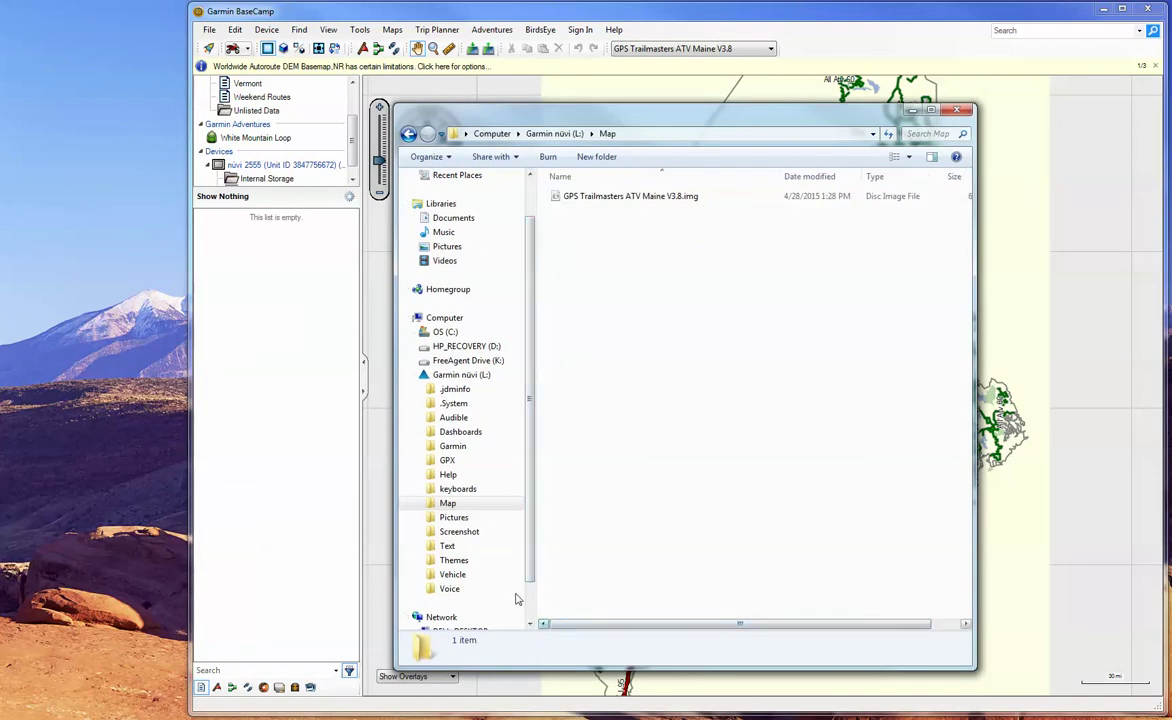
{"action": "left_click", "coordinate": [595, 198]}
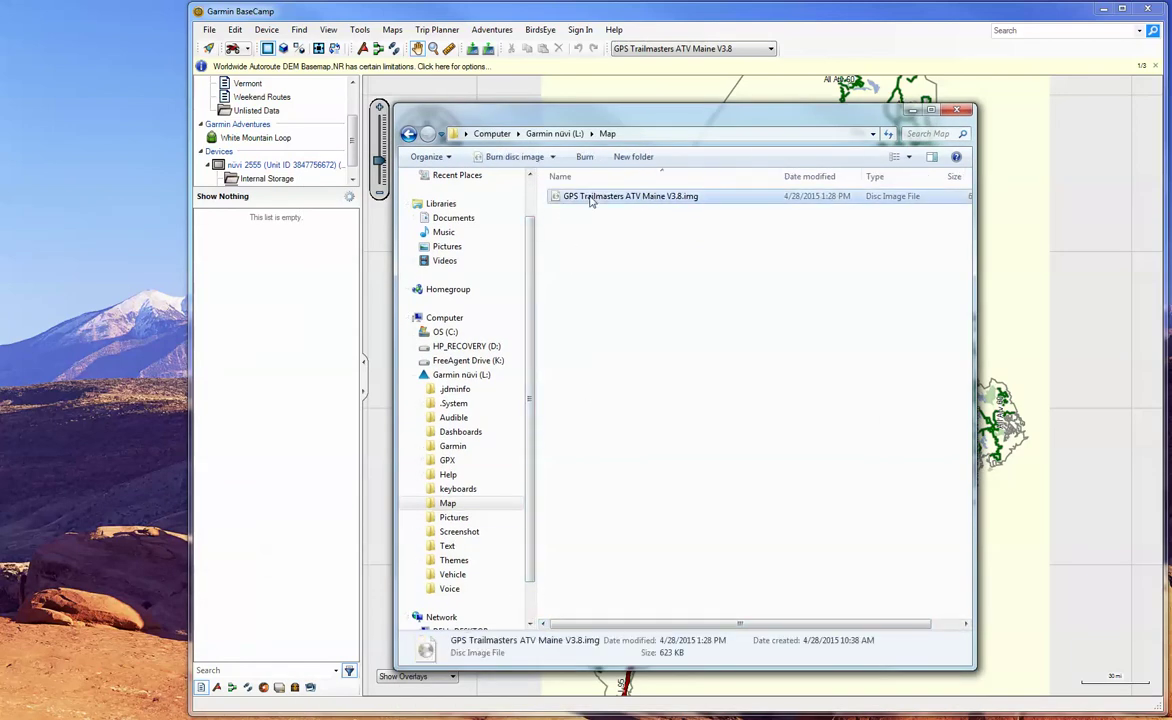
{"action": "left_click", "coordinate": [622, 200]}
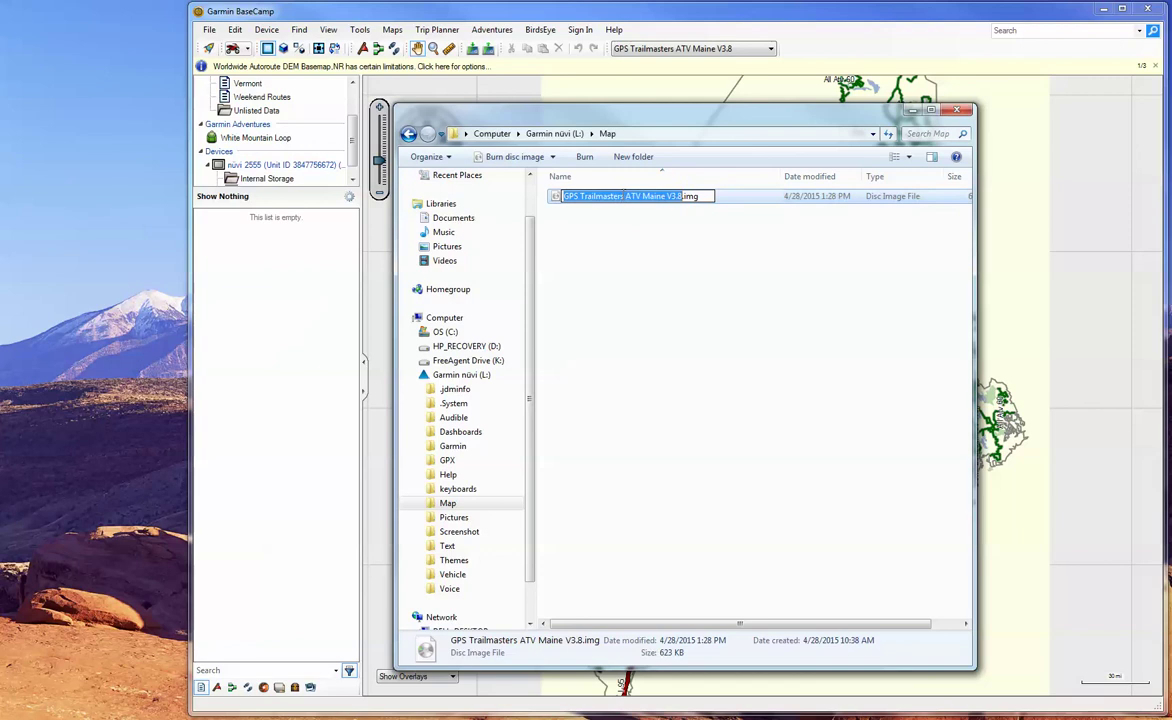
{"action": "left_click_drag", "start_coordinate": [624, 196], "coordinate": [577, 196]}
{"action": "type", "text": "Trails"}
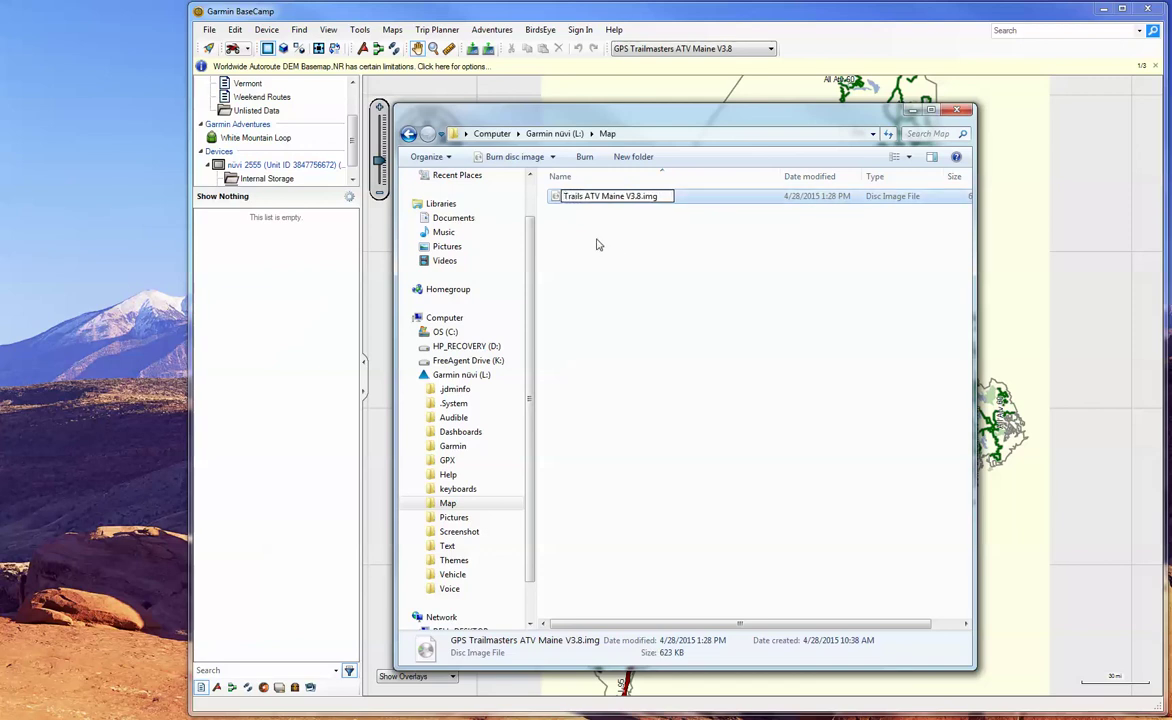
{"action": "left_click", "coordinate": [567, 265]}
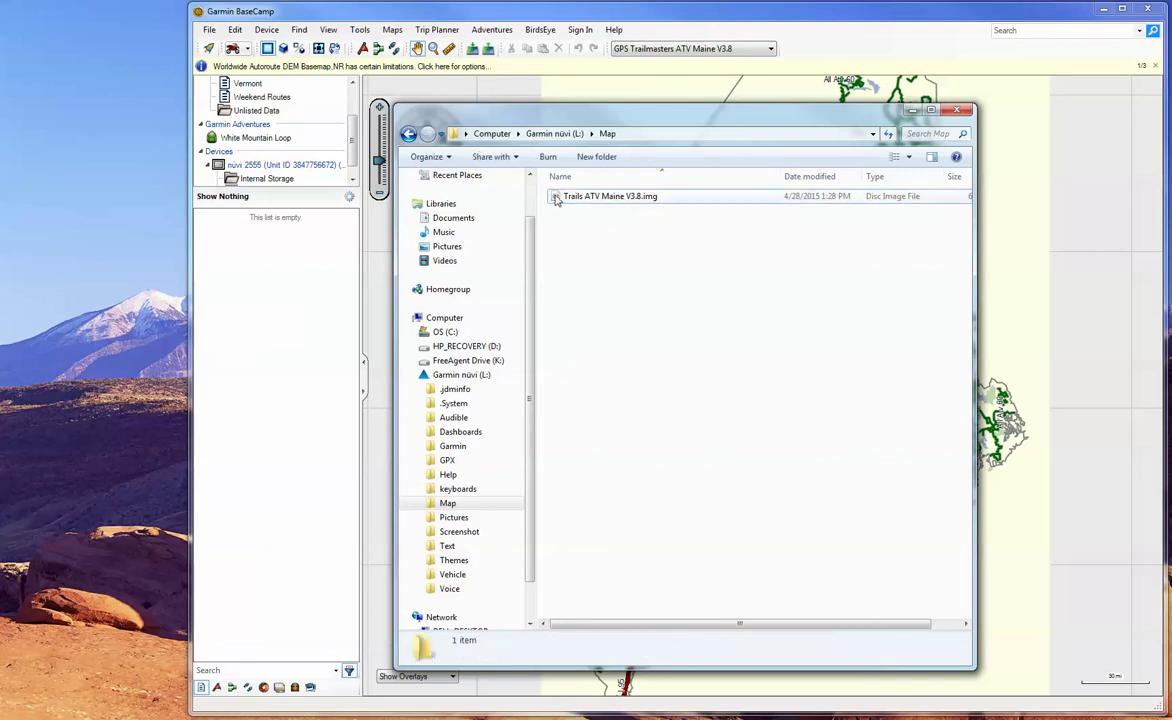
Copy Trails ATV Maine V3.8.img to the desktop and close the Map folder window.
{"action": "left_click_drag", "start_coordinate": [558, 197], "coordinate": [101, 484]}
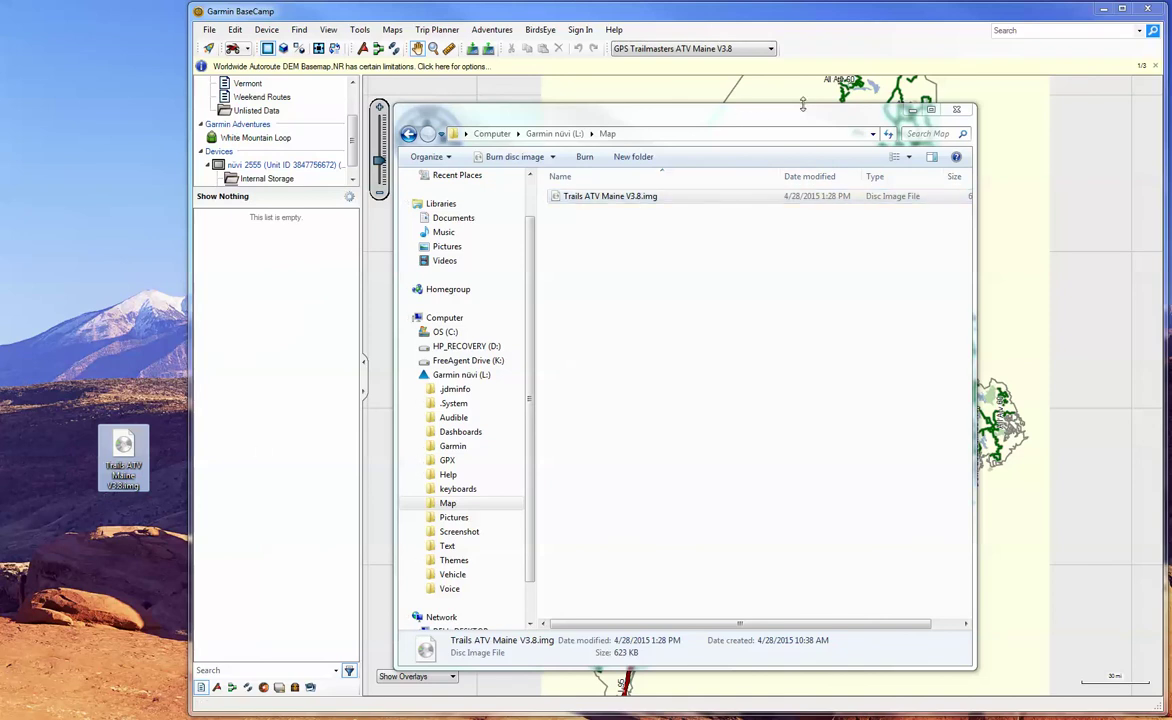
{"action": "left_click", "coordinate": [782, 120]}
{"action": "left_click", "coordinate": [957, 109]}
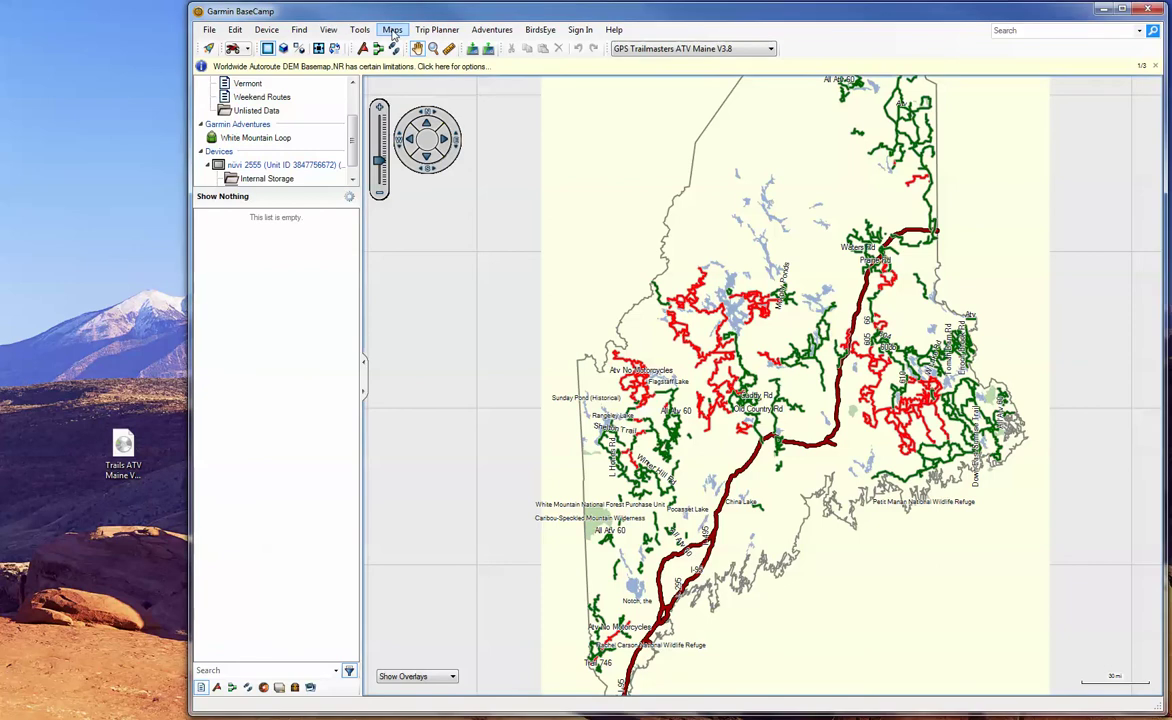
Rerun Install Maps with the trail tile deselected and only Background Map selected, installing it to the nüvi 2555.
{"action": "left_click", "coordinate": [393, 31]}
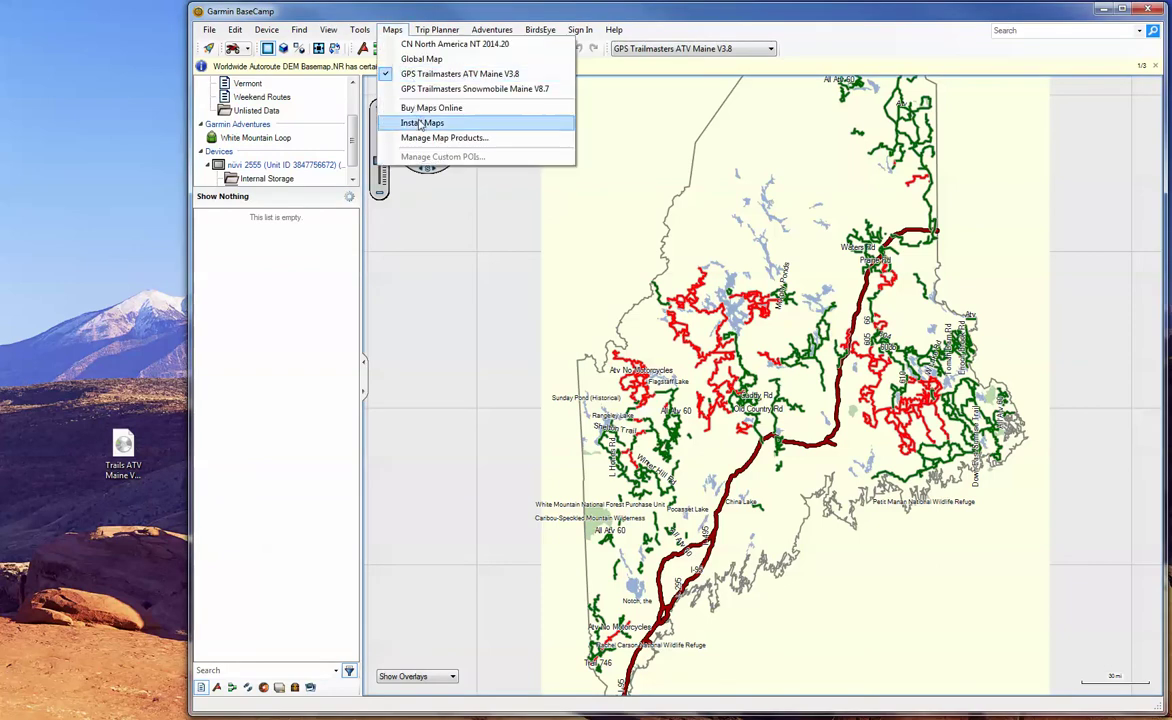
{"action": "left_click", "coordinate": [421, 123]}
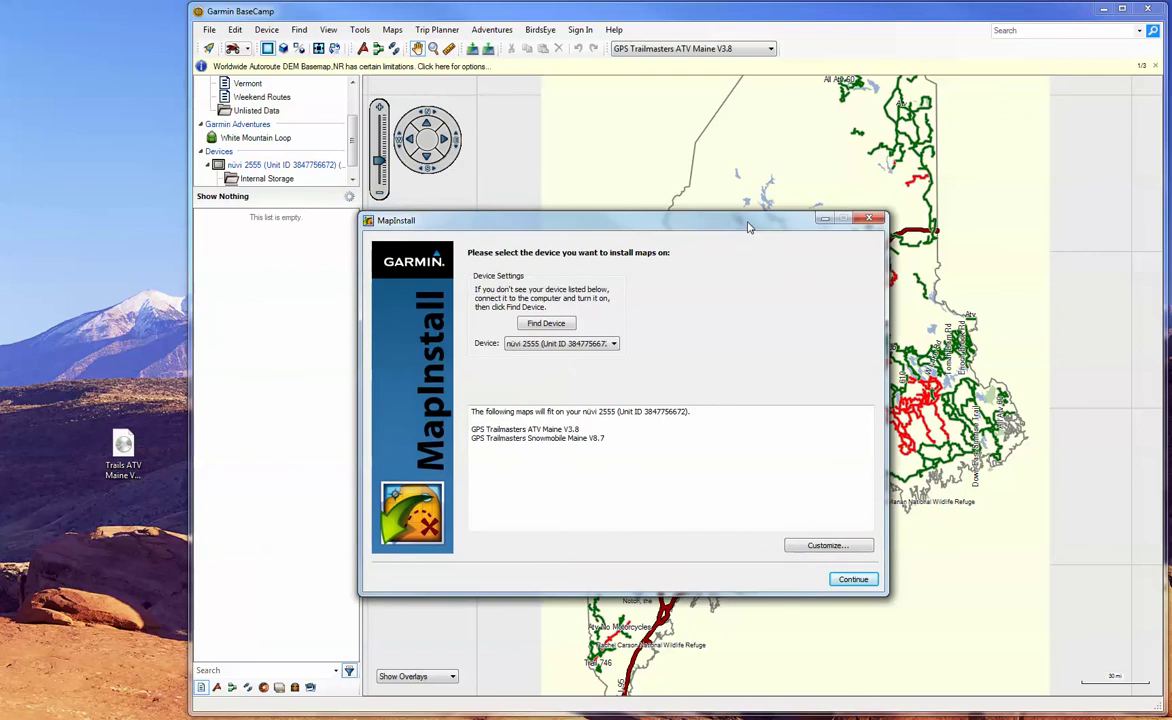
{"action": "left_click", "coordinate": [821, 548]}
{"action": "left_click", "coordinate": [483, 546]}
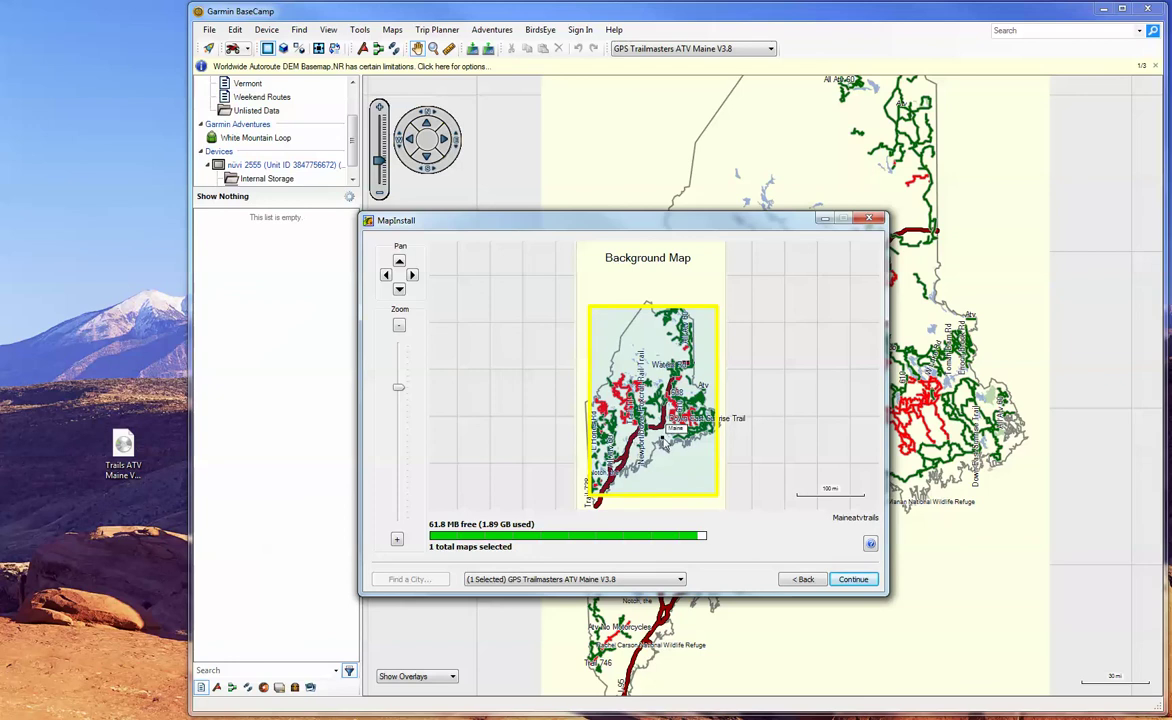
{"action": "left_click", "coordinate": [685, 316]}
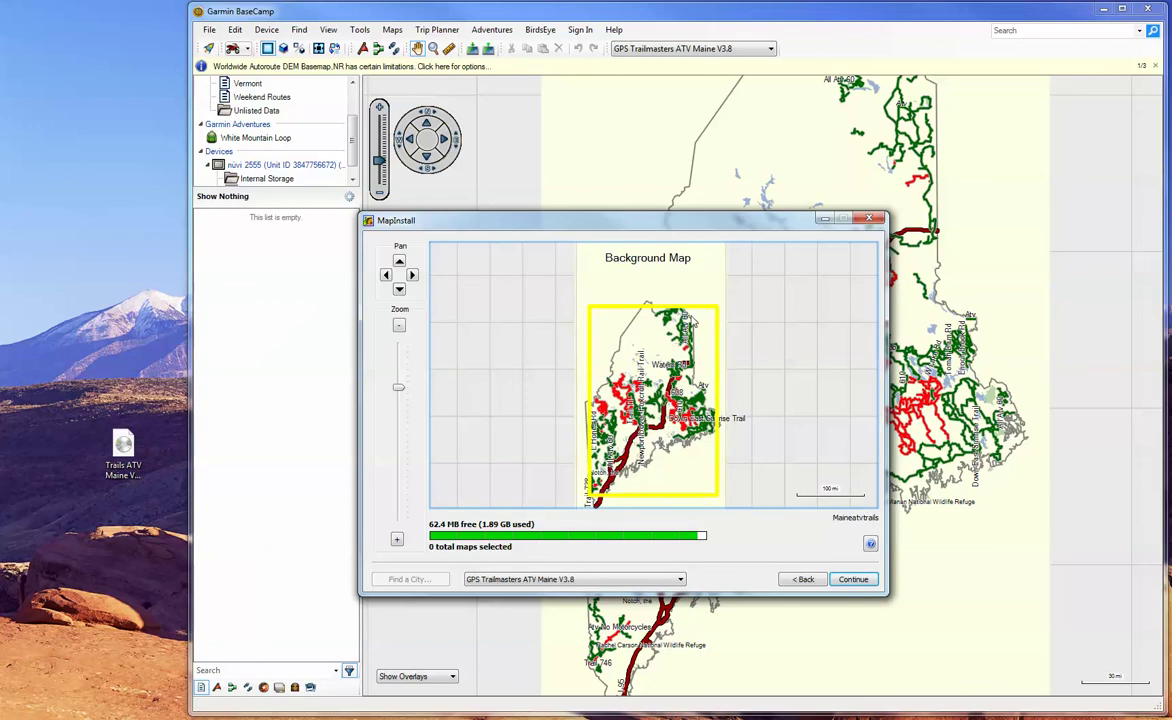
{"action": "left_click", "coordinate": [648, 273]}
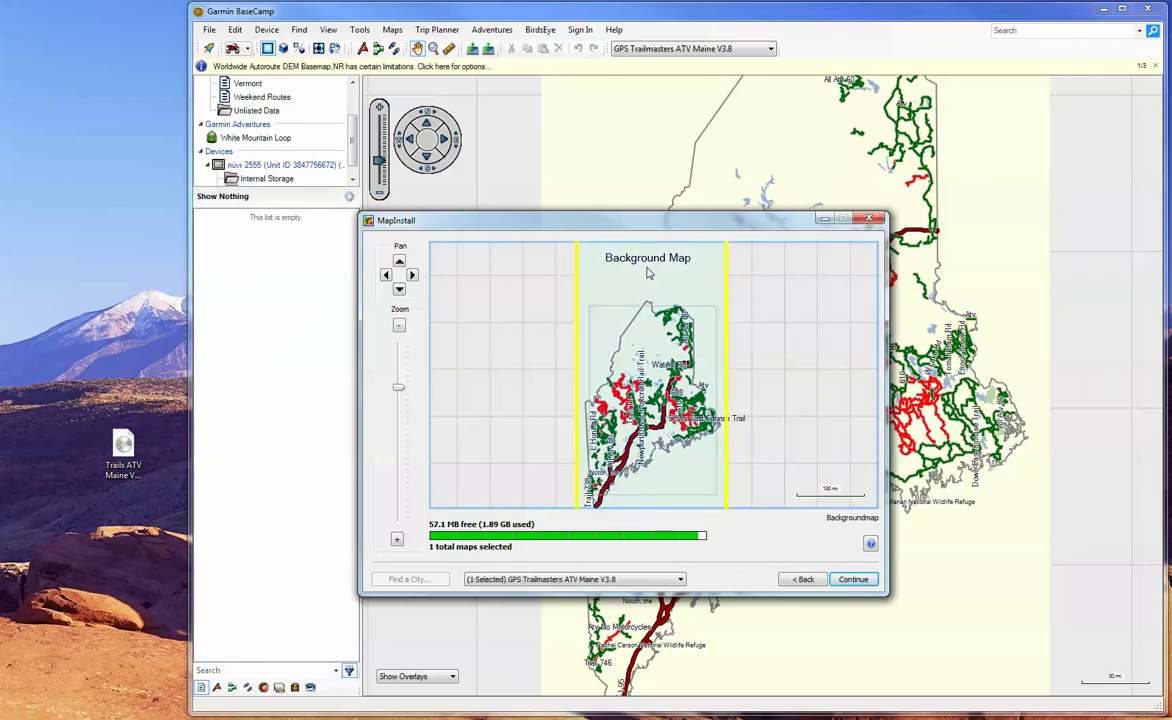
{"action": "left_click", "coordinate": [853, 579]}
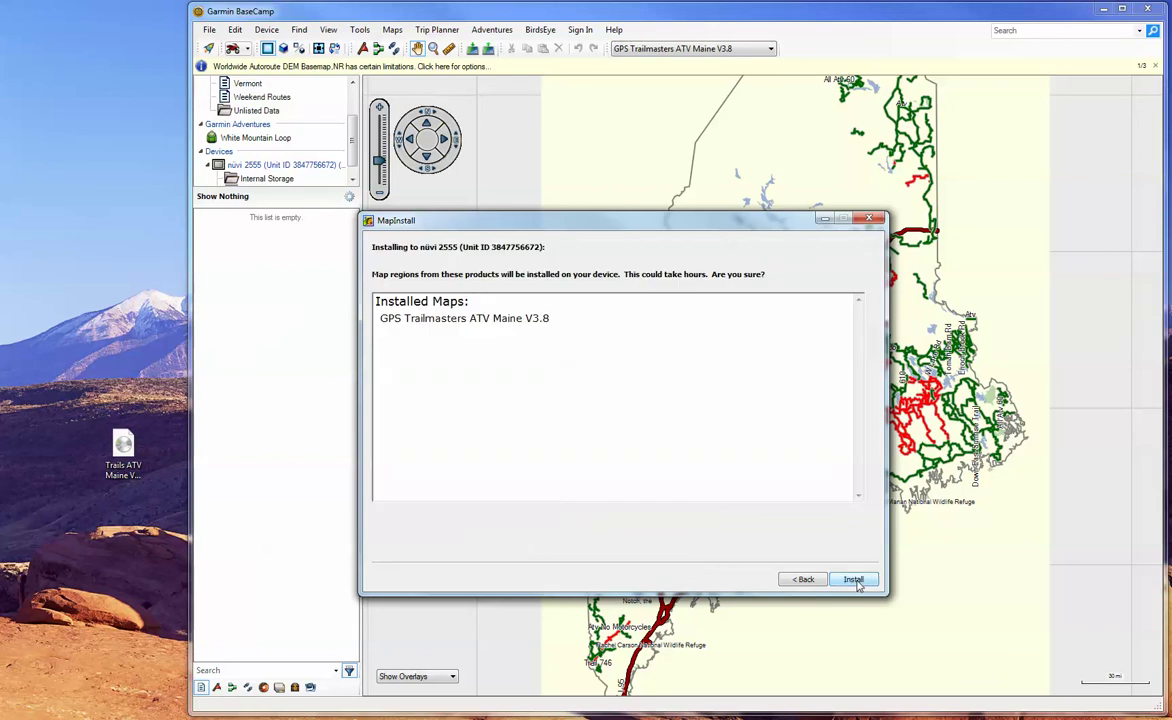
{"action": "left_click", "coordinate": [855, 580]}
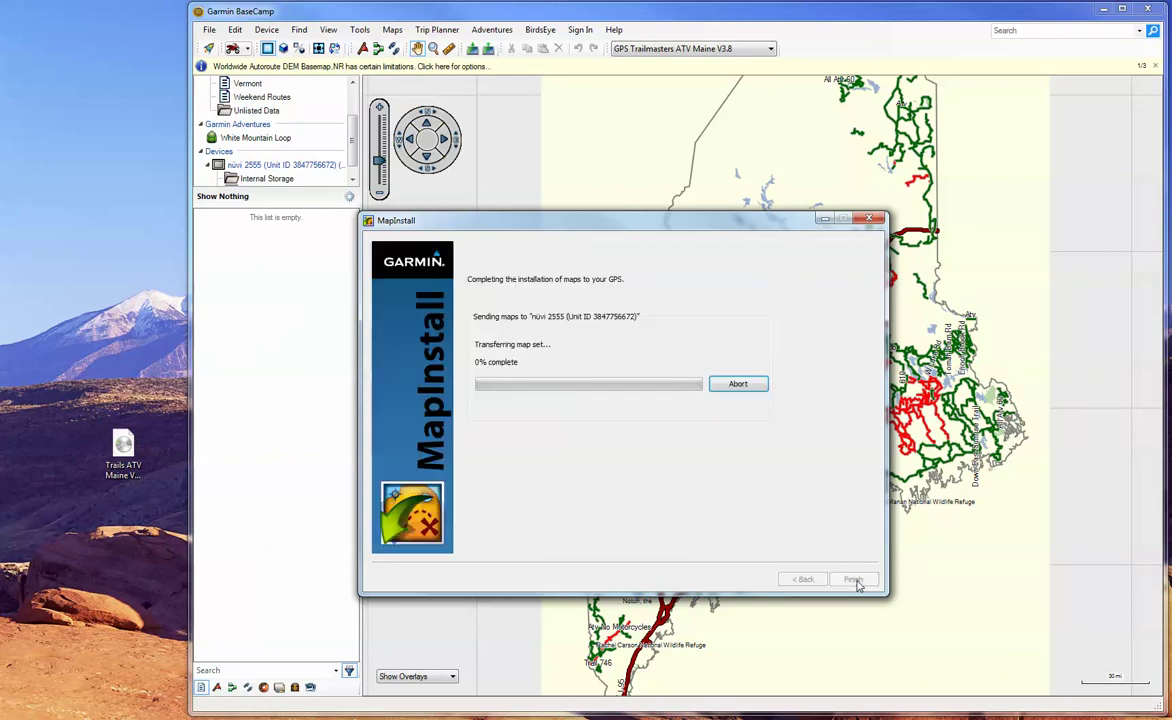
{"action": "left_click", "coordinate": [853, 580]}
{"action": "key", "text": "alt+Tab"}
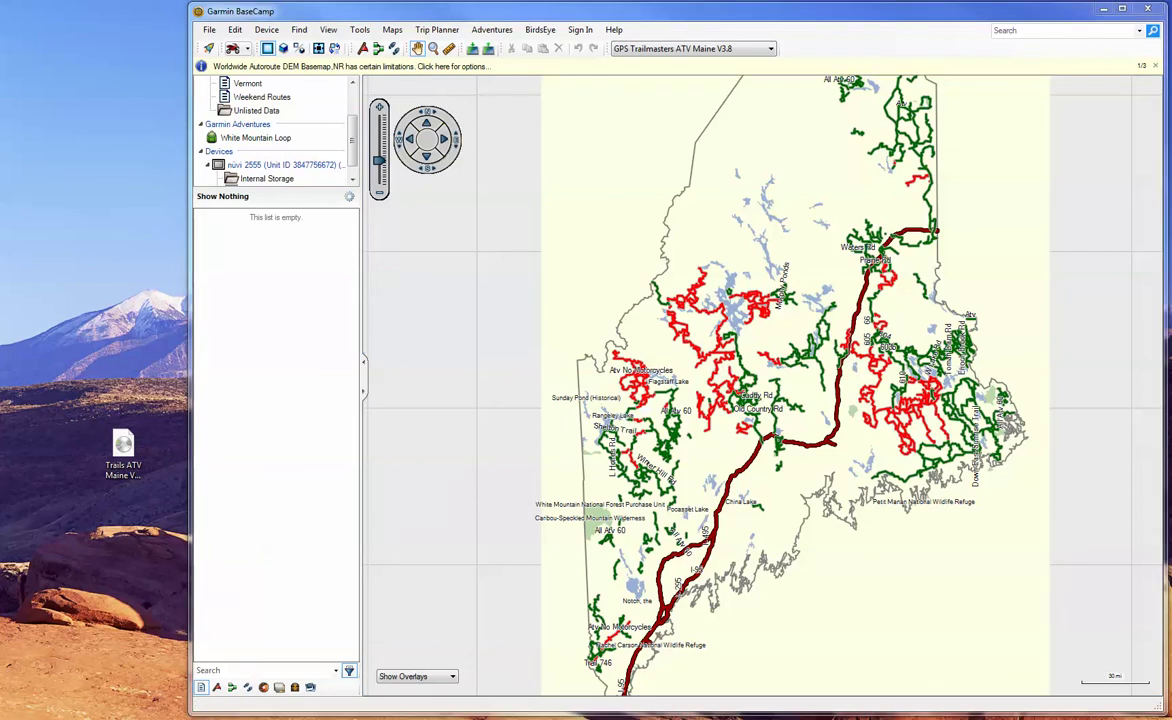
Rename the new map to Background ATV Maine V3.8.img and copy the desktop Trails ATV Maine V3.8.img back into the Map folder.
{"action": "left_click_drag", "start_coordinate": [97, 214], "coordinate": [972, 142]}
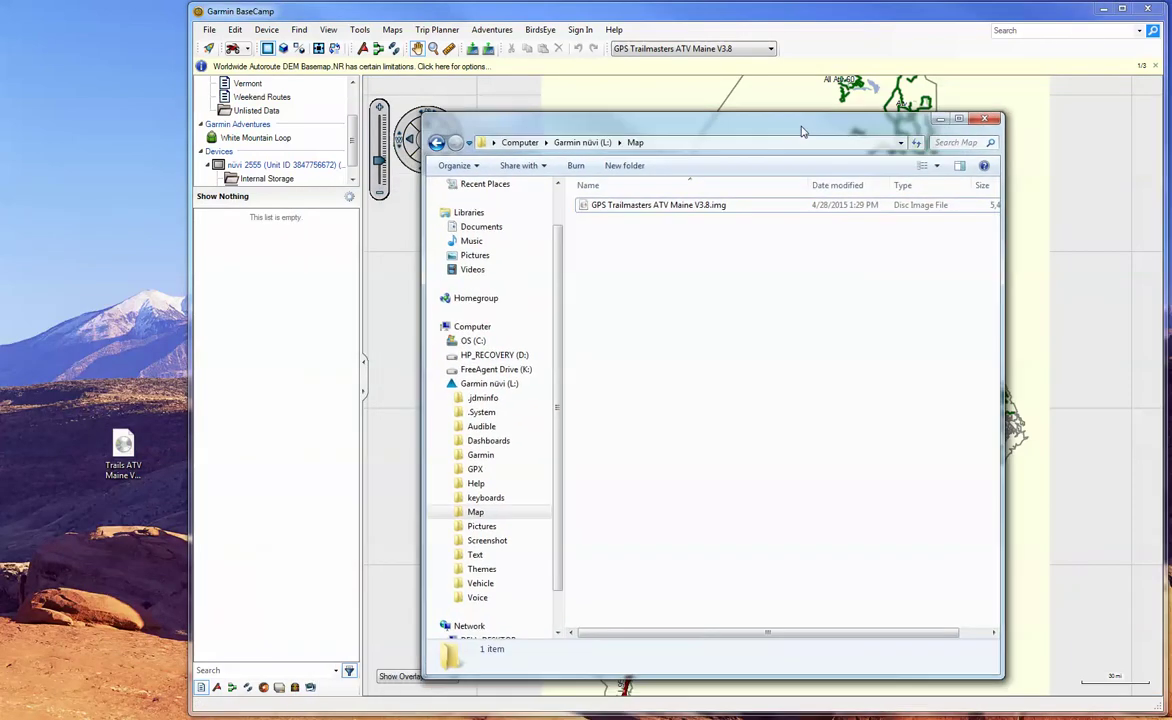
{"action": "left_click", "coordinate": [624, 206]}
{"action": "left_click", "coordinate": [631, 206]}
{"action": "key", "text": "ctrl+a"}
{"action": "key", "text": "BackSpace"}
{"action": "key", "text": "ctrl+z"}
{"action": "left_click_drag", "start_coordinate": [650, 205], "coordinate": [591, 205]}
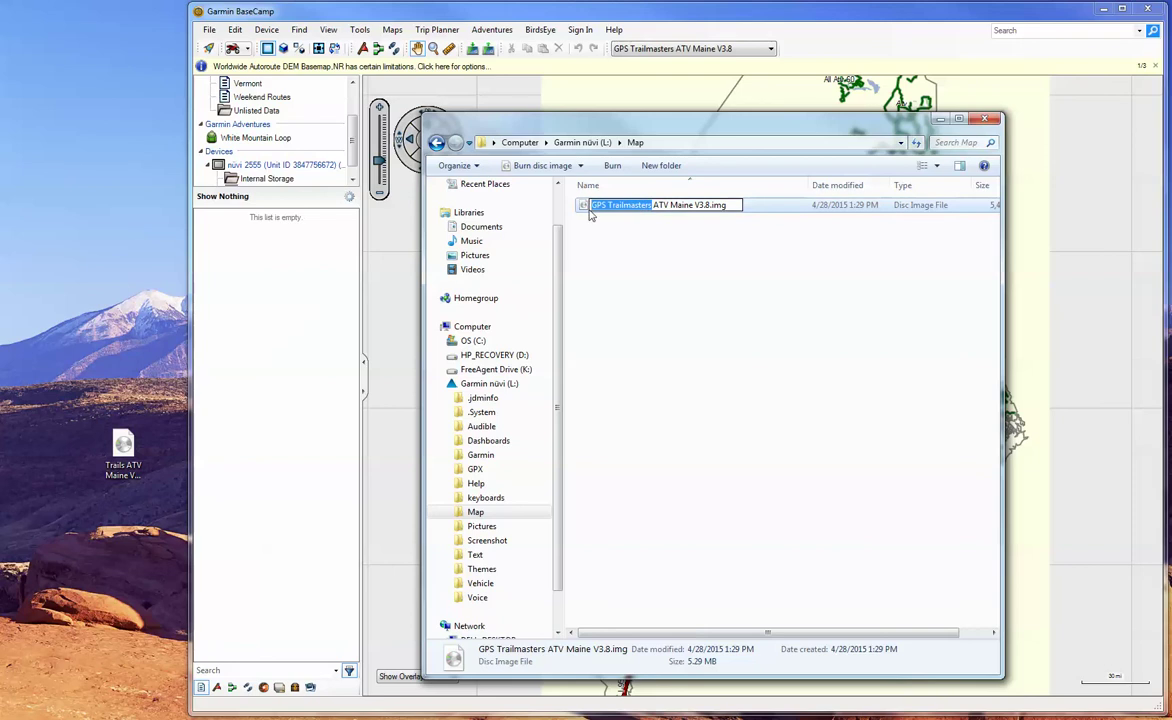
{"action": "type", "text": "Backgroun"}
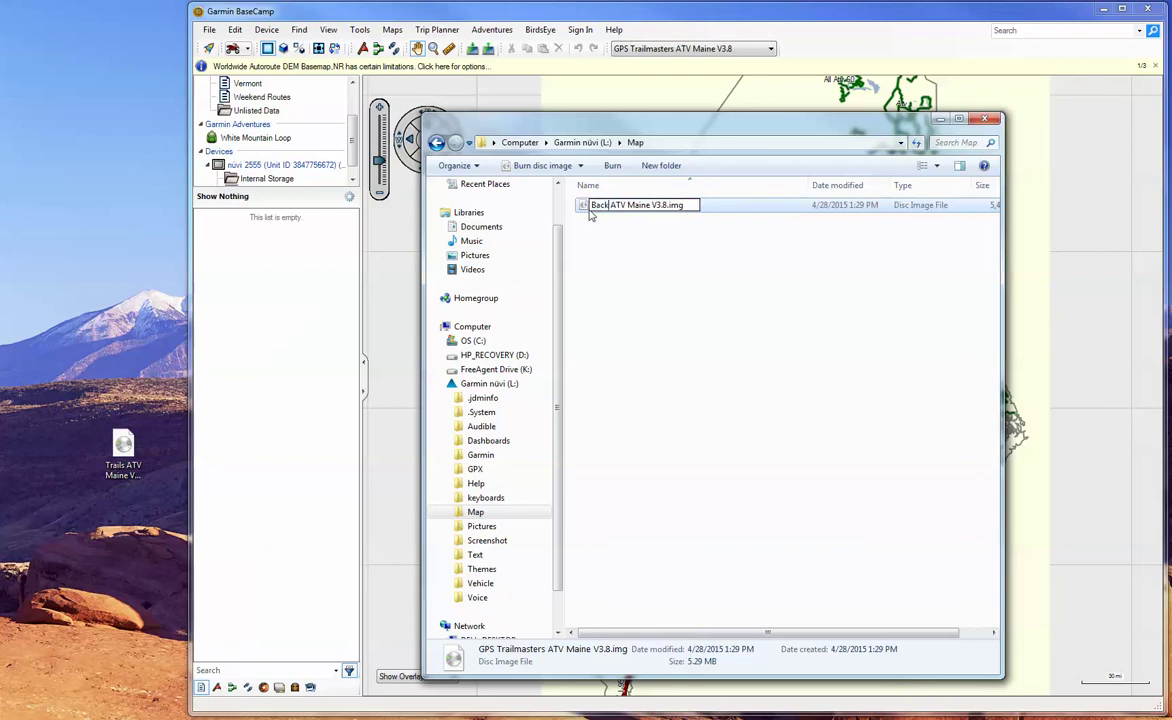
{"action": "type", "text": "d"}
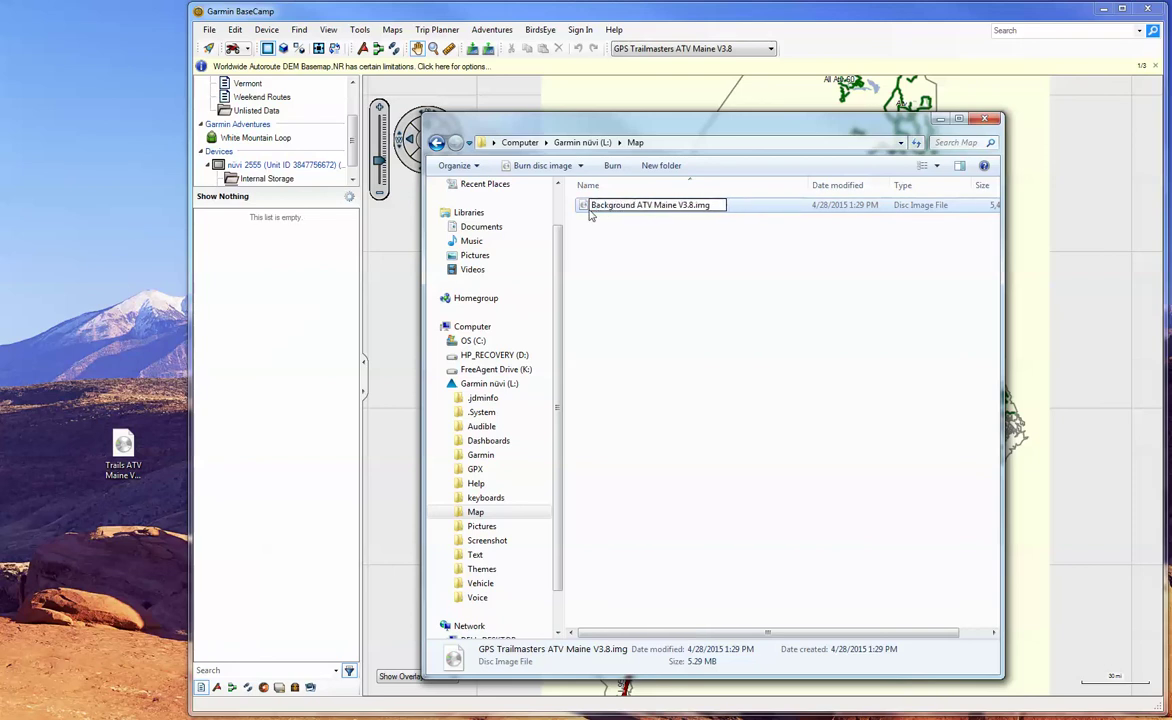
{"action": "left_click", "coordinate": [626, 264]}
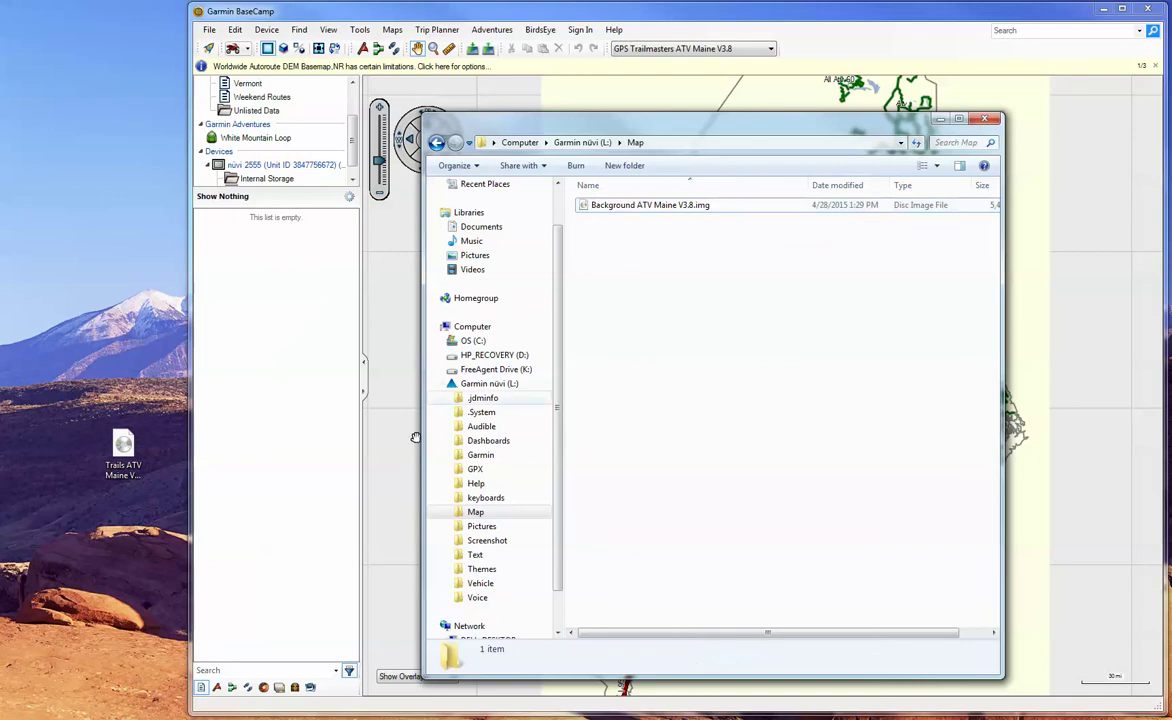
{"action": "left_click_drag", "start_coordinate": [120, 448], "coordinate": [610, 280]}
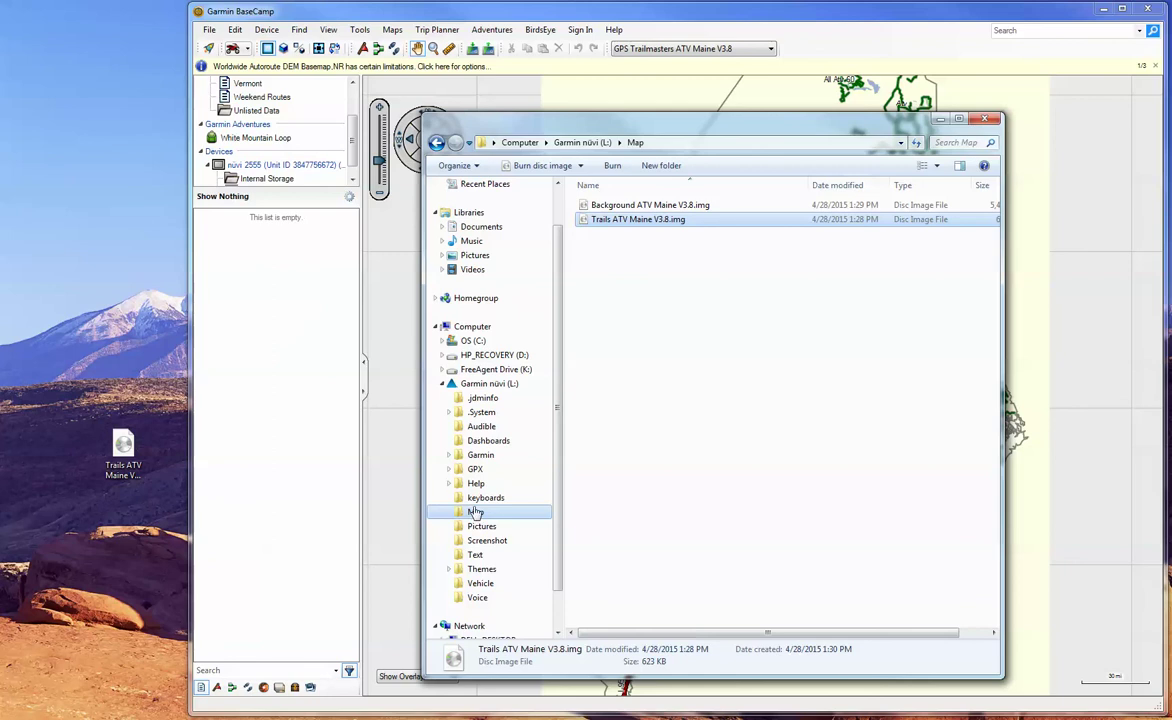
{"action": "left_click", "coordinate": [983, 119]}
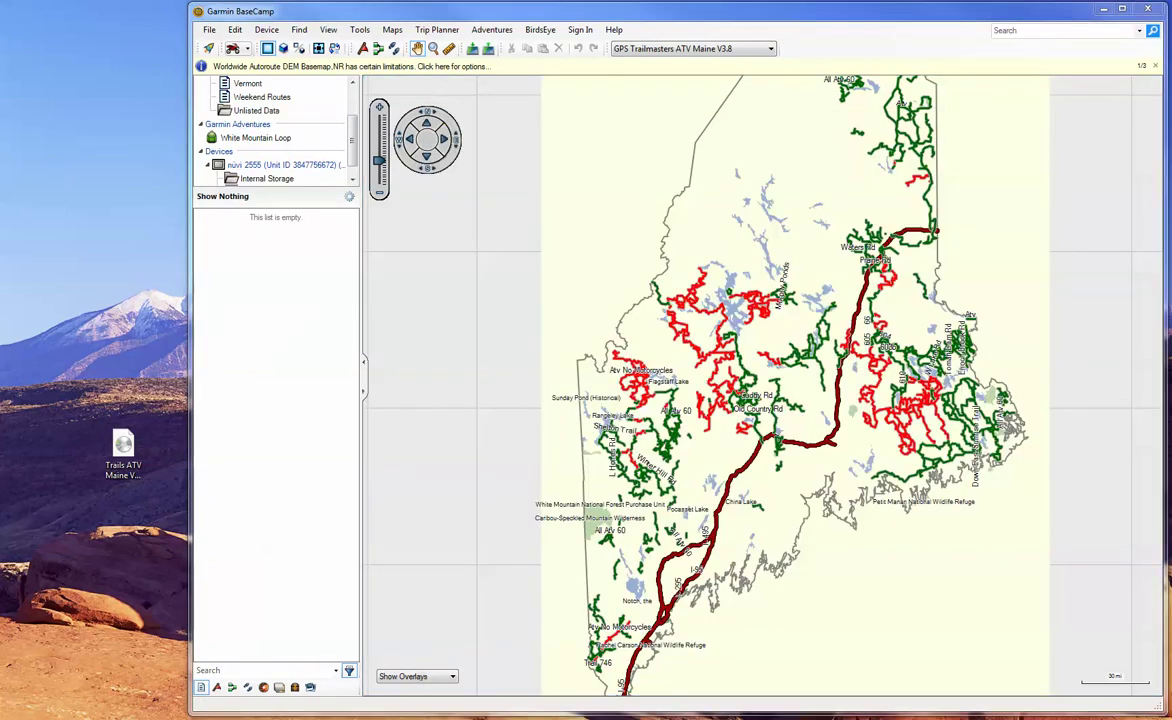
{"action": "left_click", "coordinate": [123, 445]}
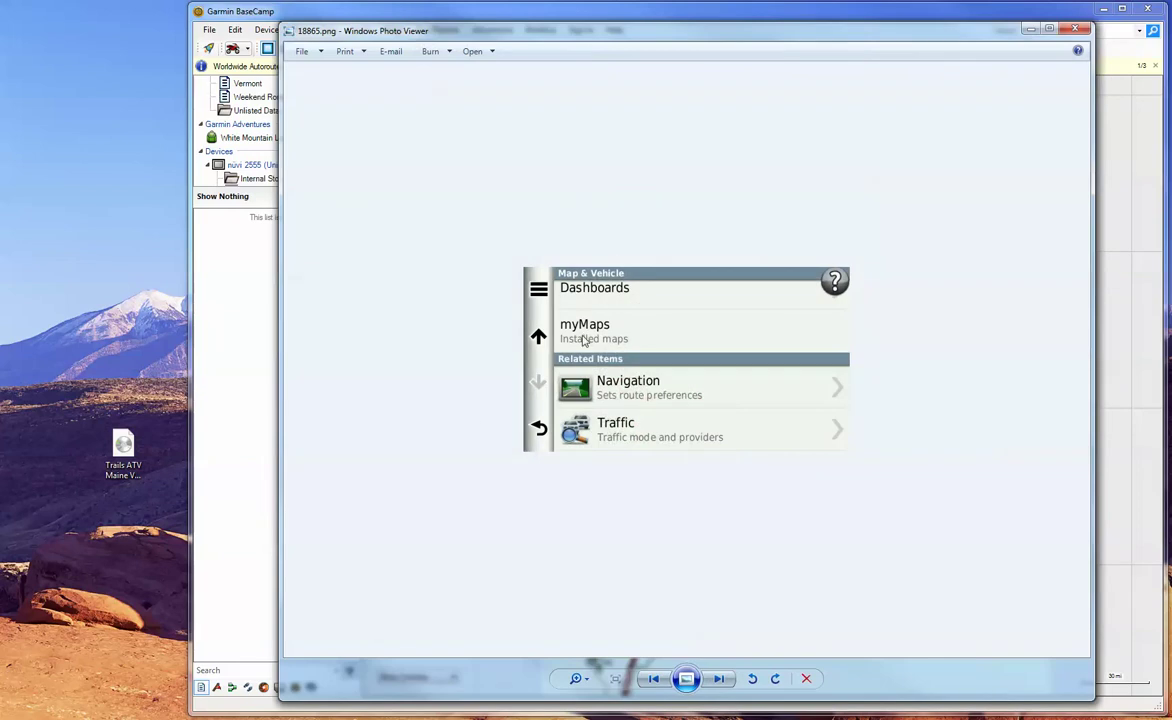
{"action": "left_click", "coordinate": [718, 678]}
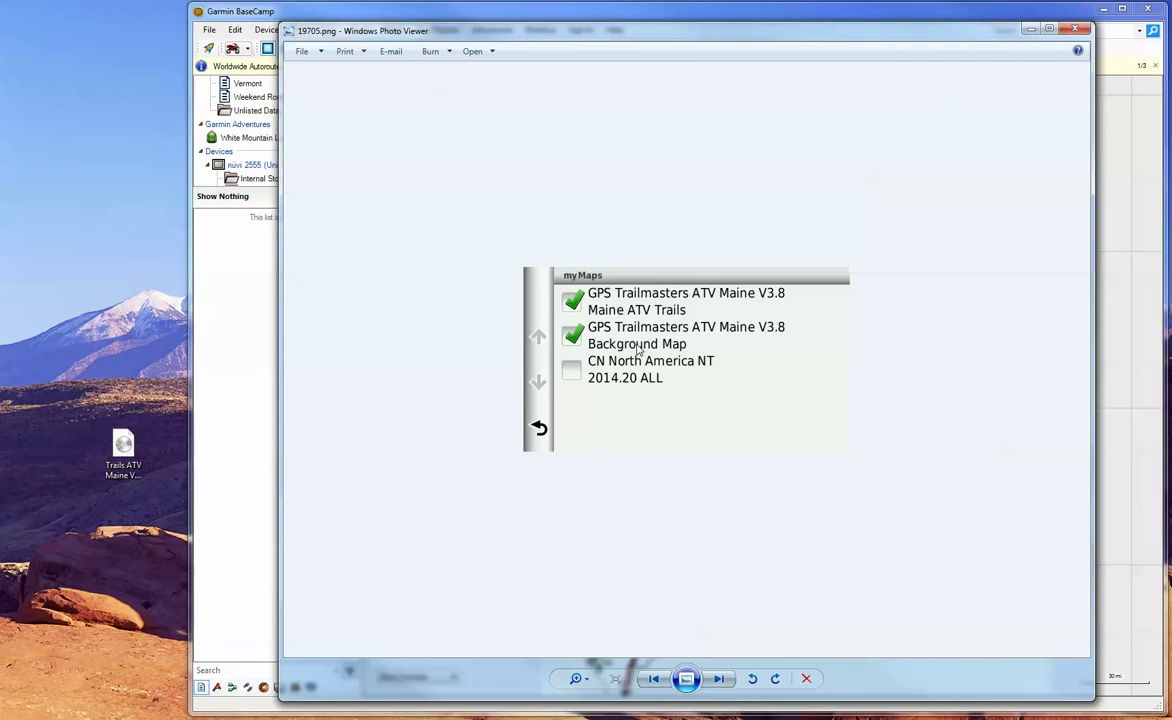
{"action": "left_click", "coordinate": [718, 679]}
{"action": "left_click", "coordinate": [718, 679]}
{"action": "left_click", "coordinate": [1078, 30]}
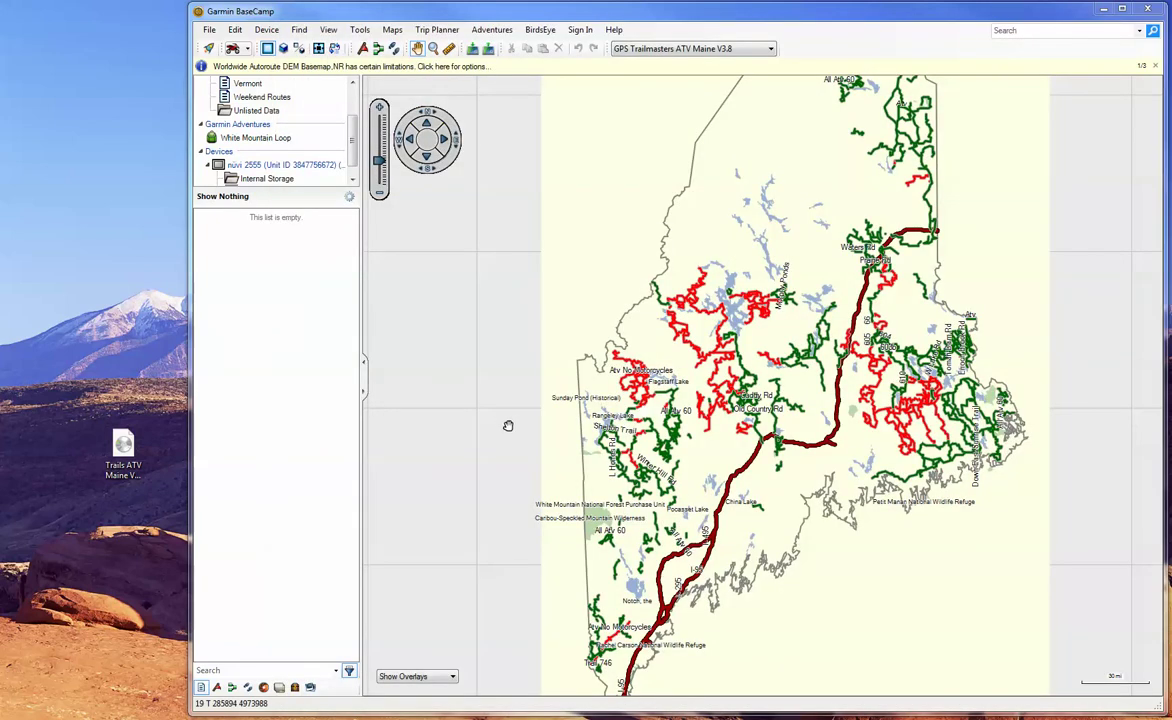